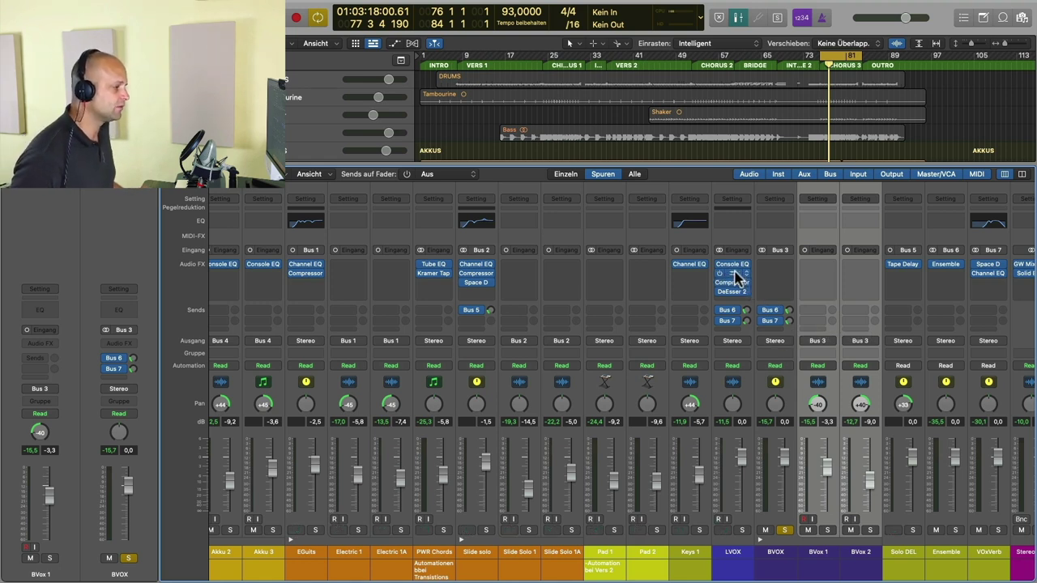
# Copy the Compressor from the LVOX channel to the BVOX bus and solo LVOX together with BVOX.
pyautogui.moveTo(735, 277); pyautogui.dragTo(784, 277)
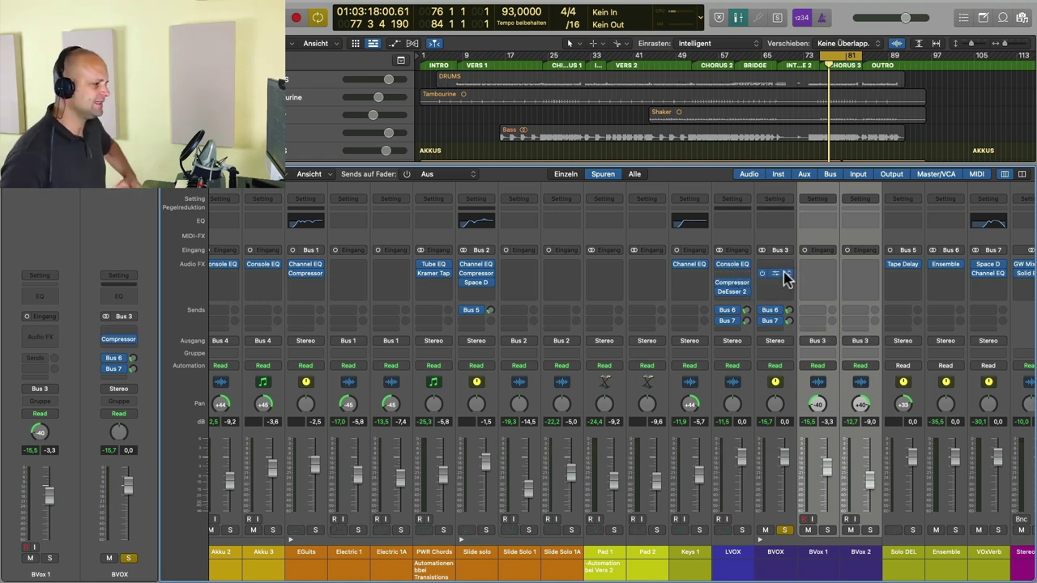
pyautogui.click(741, 529)
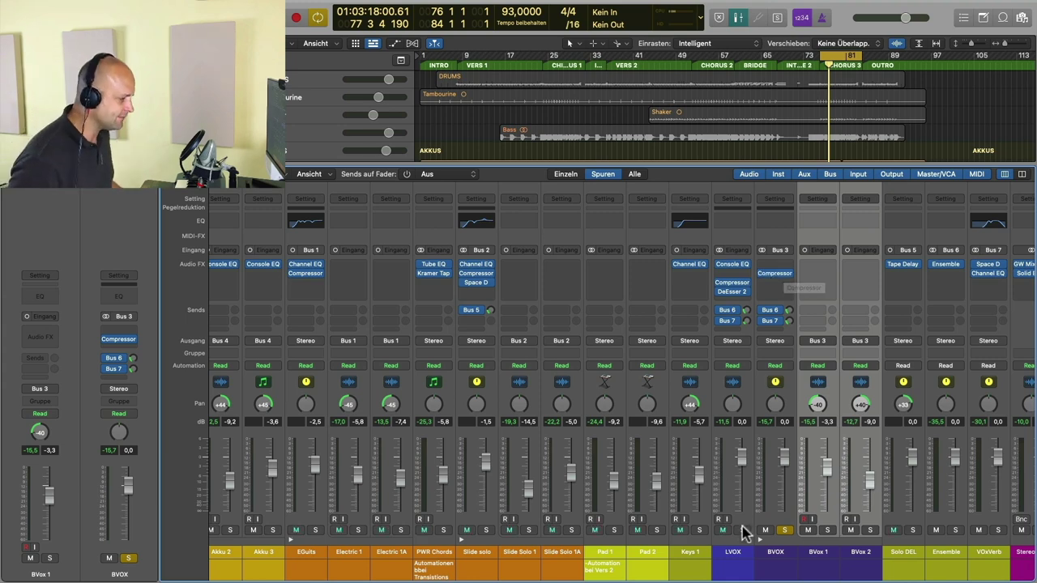
# Set the threshold of the BVOX Compressor to -31.0 dB during playback, then stop and close the plug-in.
pyautogui.click(775, 277)
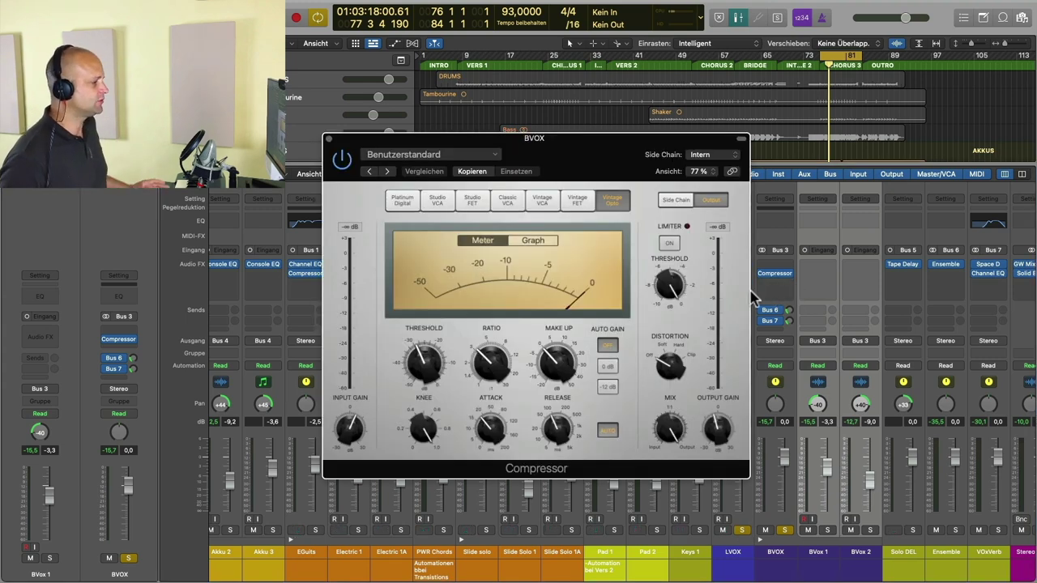
pyautogui.moveTo(489, 361)
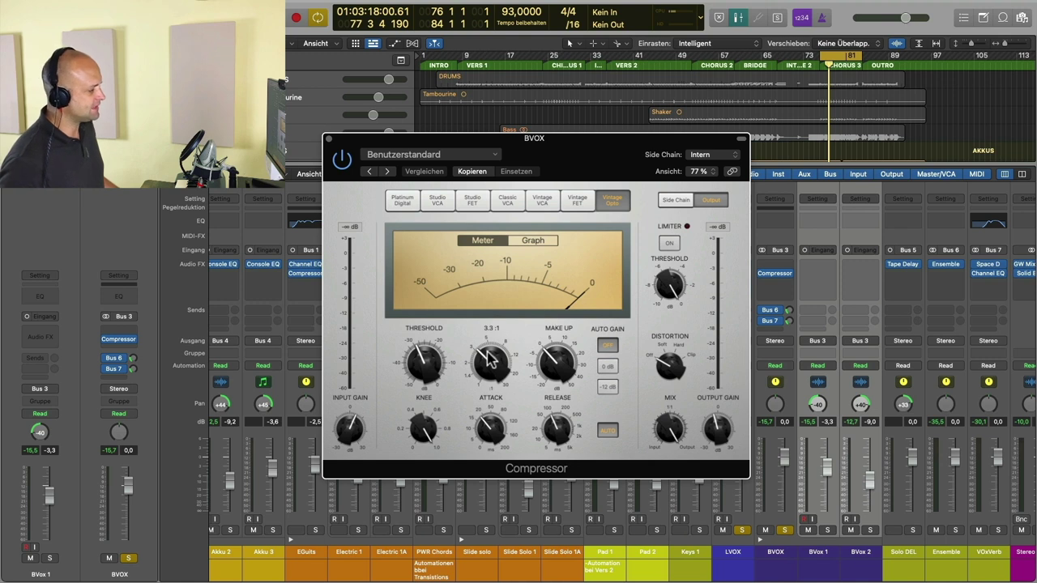
pyautogui.moveTo(433, 366)
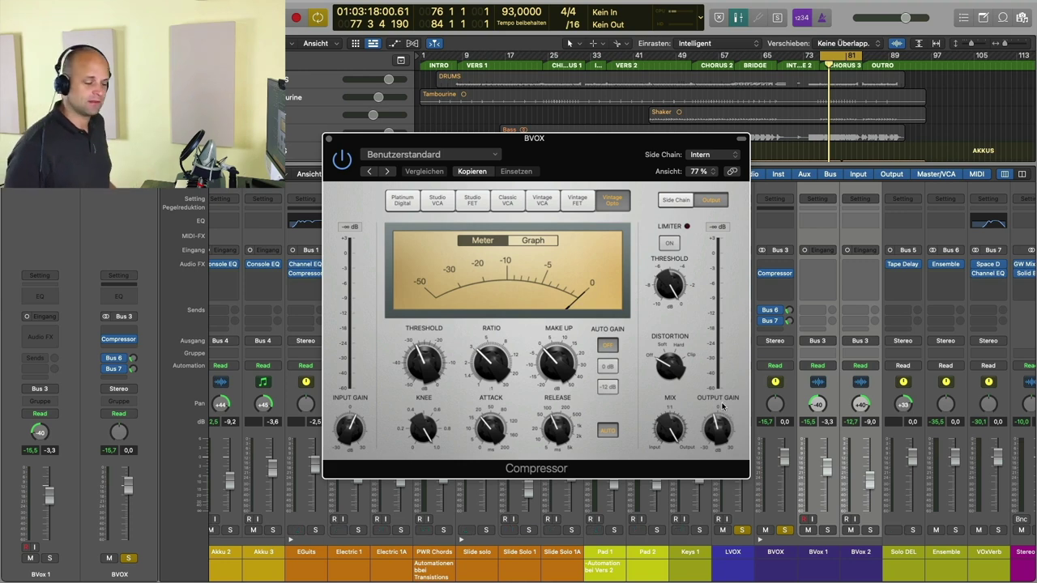
pyautogui.press('space')
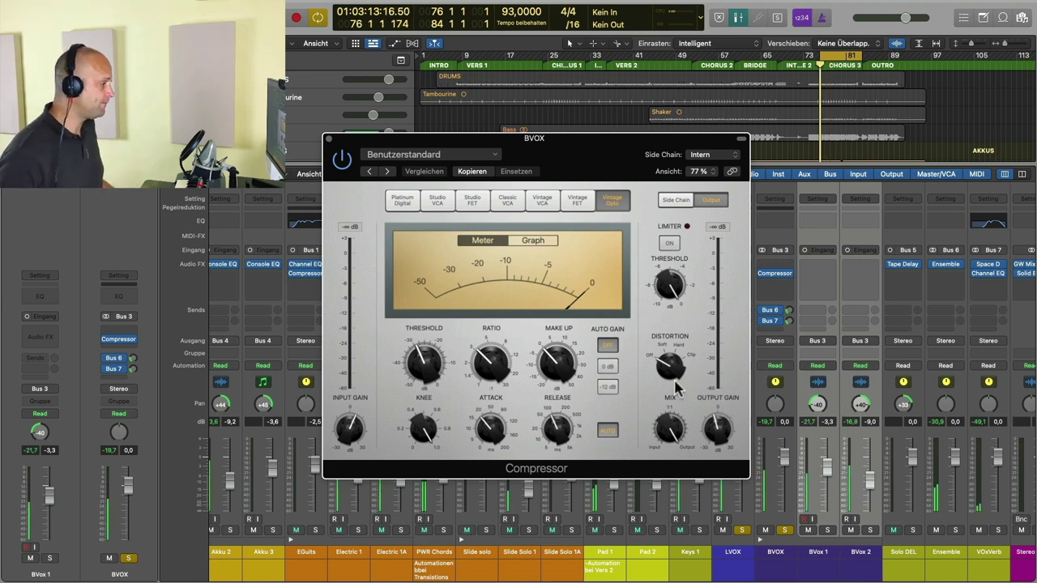
pyautogui.moveTo(422, 359); pyautogui.dragTo(421, 366)
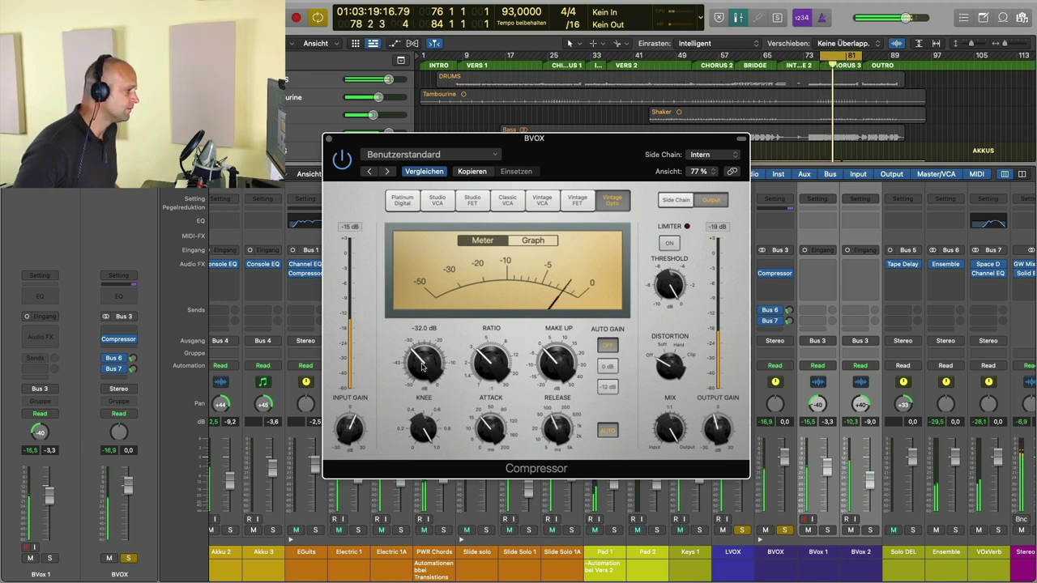
pyautogui.moveTo(421, 366); pyautogui.dragTo(421, 364)
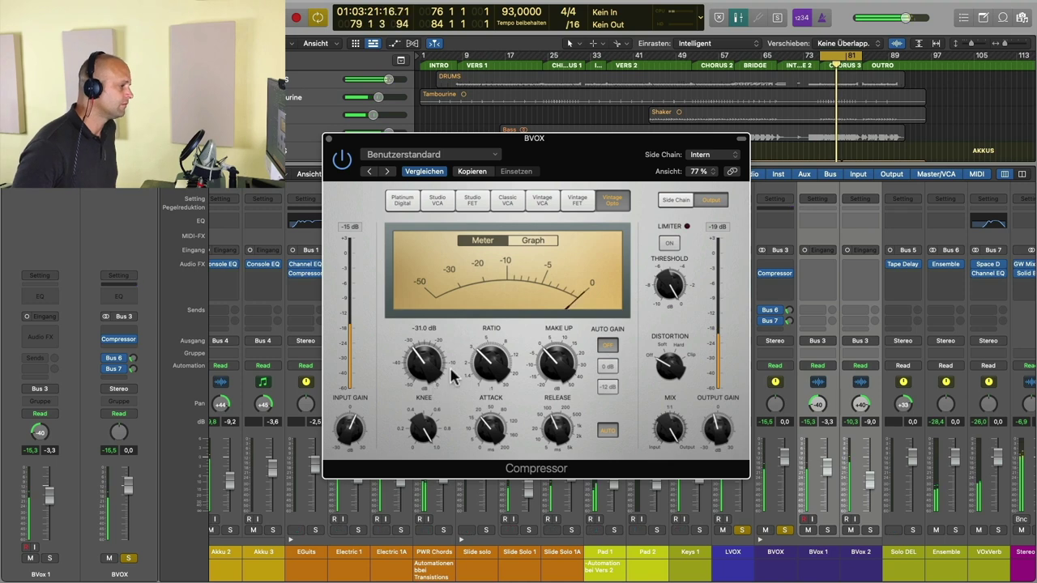
pyautogui.press('space')
pyautogui.click(330, 139)
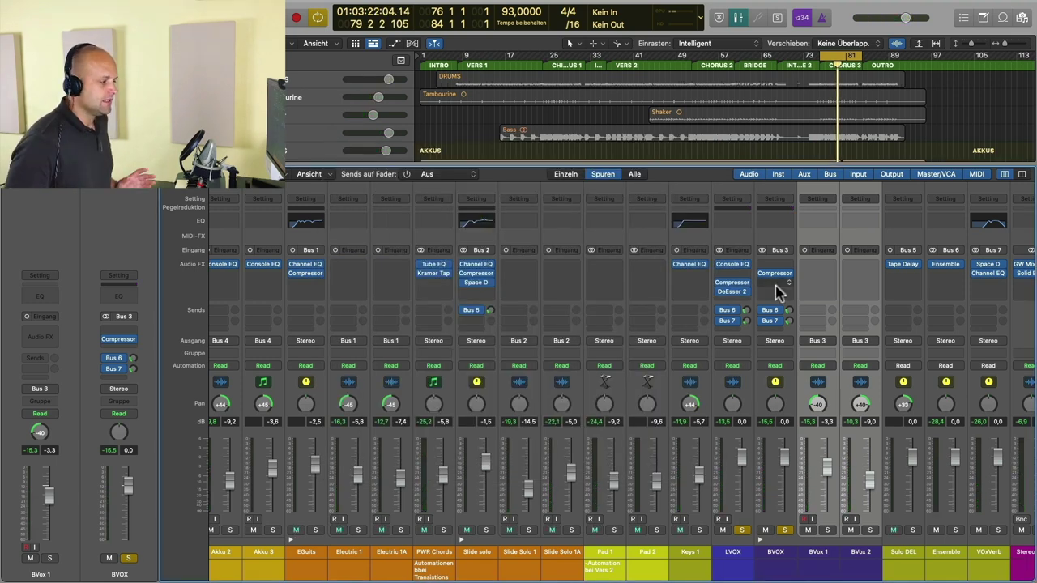
# Copy the DeEsser 2 from the LVOX channel to both BVox 1 and BVox 2.
pyautogui.moveTo(733, 293); pyautogui.dragTo(820, 294)
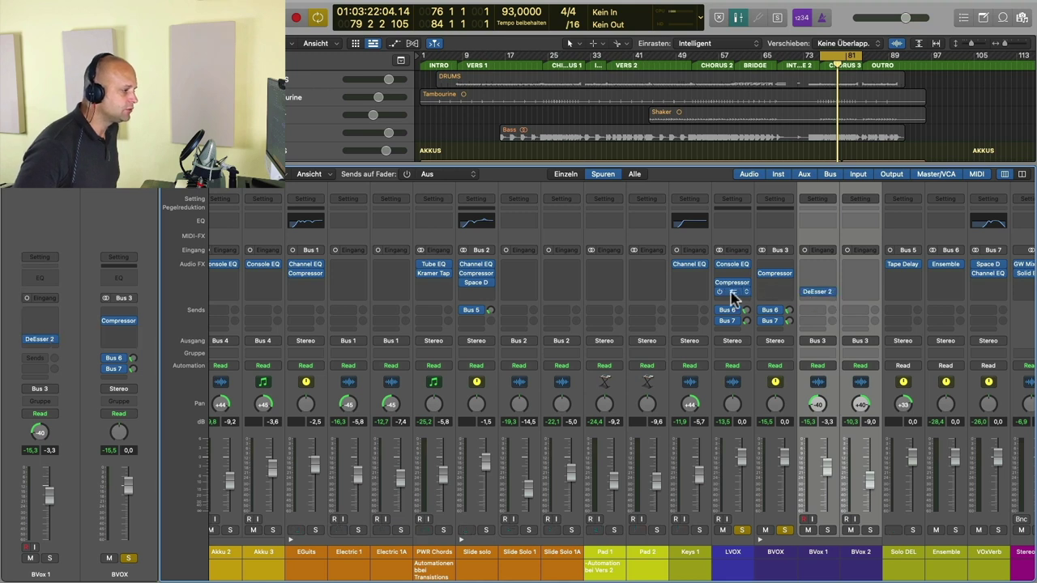
pyautogui.moveTo(731, 293); pyautogui.dragTo(861, 295)
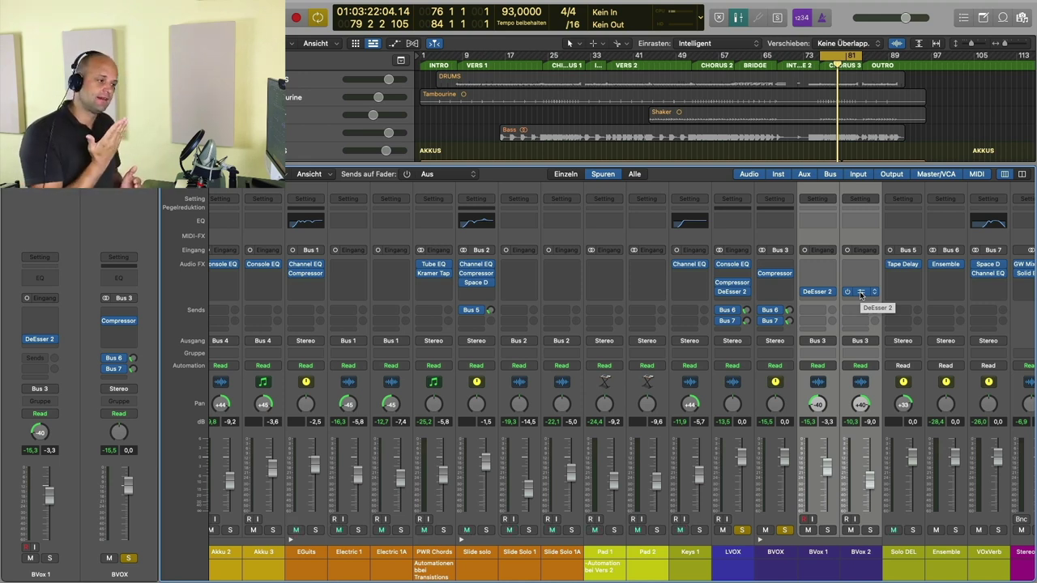
# Insert a stereo Channel EQ before the Compressor on BVOX and enable its high cut at about 2860 Hz with a 6 dB/Oct slope.
pyautogui.click(775, 553)
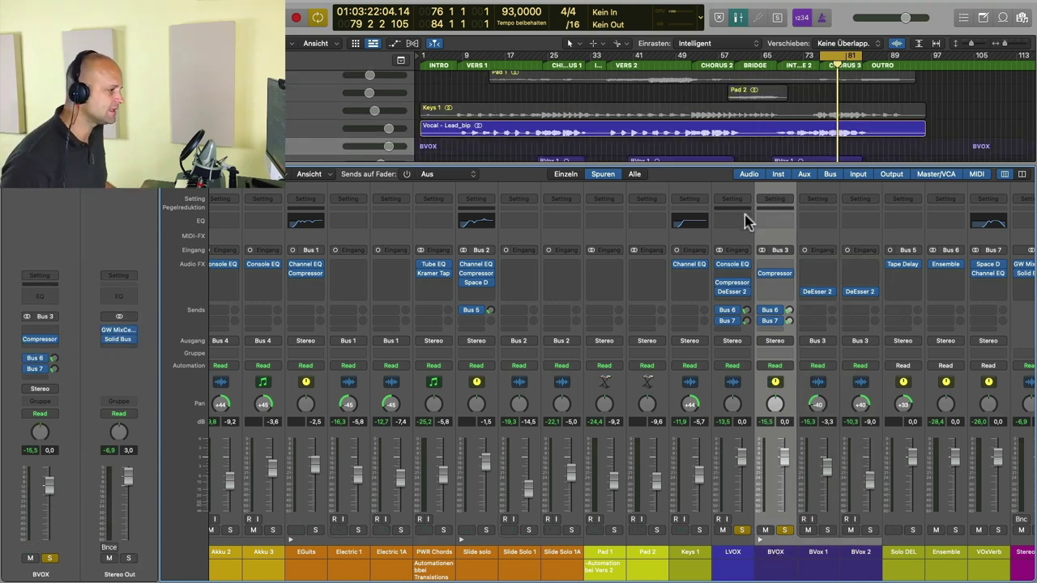
pyautogui.click(783, 267)
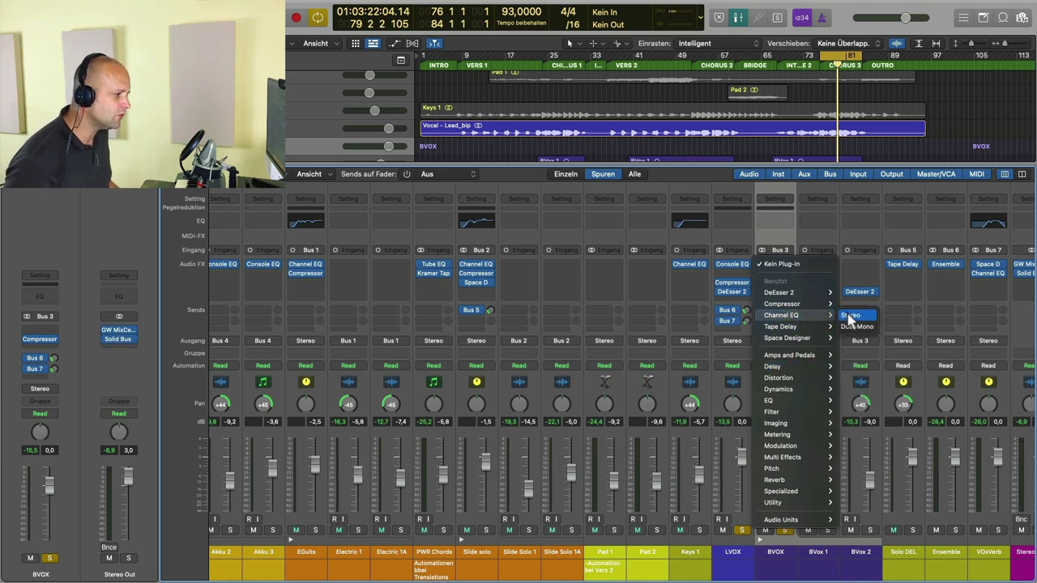
pyautogui.click(854, 315)
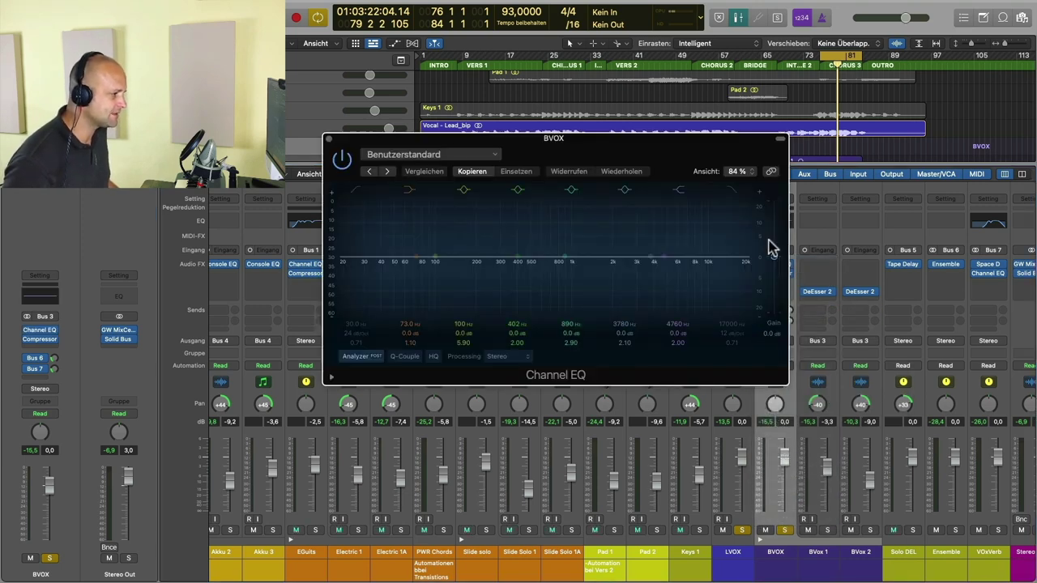
pyautogui.click(733, 193)
pyautogui.moveTo(737, 275); pyautogui.dragTo(623, 278)
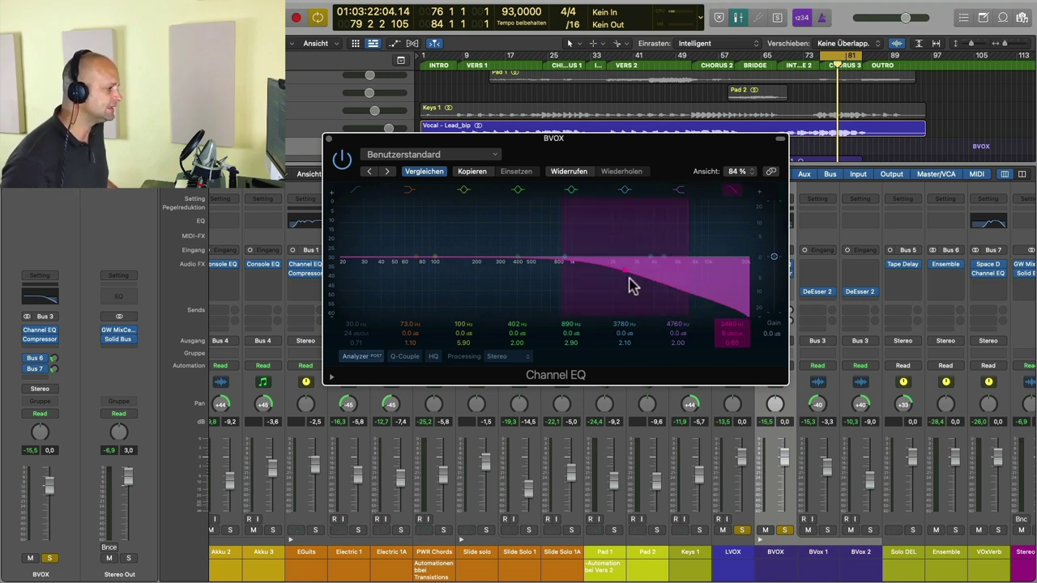
pyautogui.hscroll(-5, 356, 518)
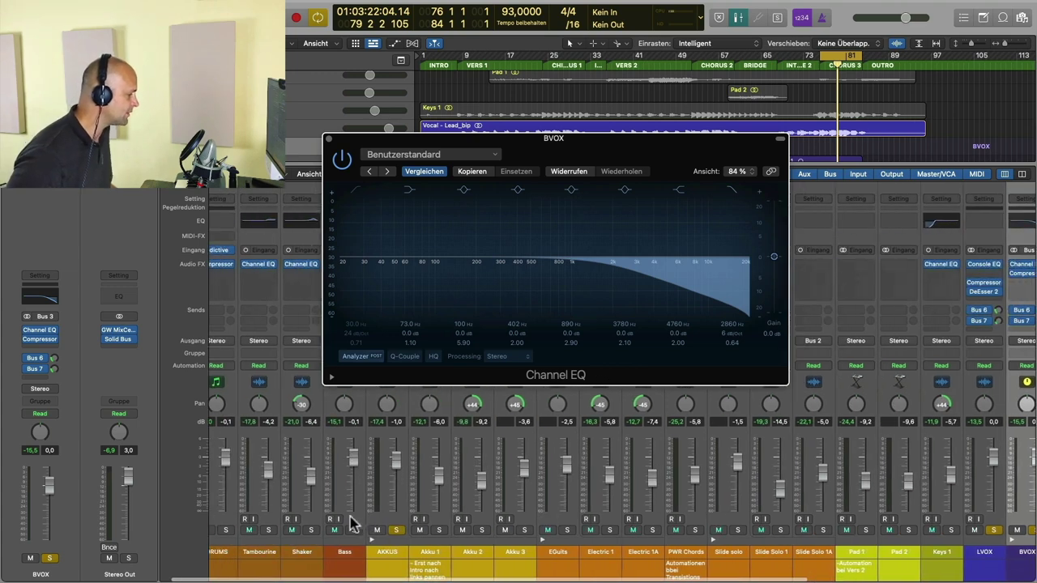
pyautogui.hscroll(6, 527, 537)
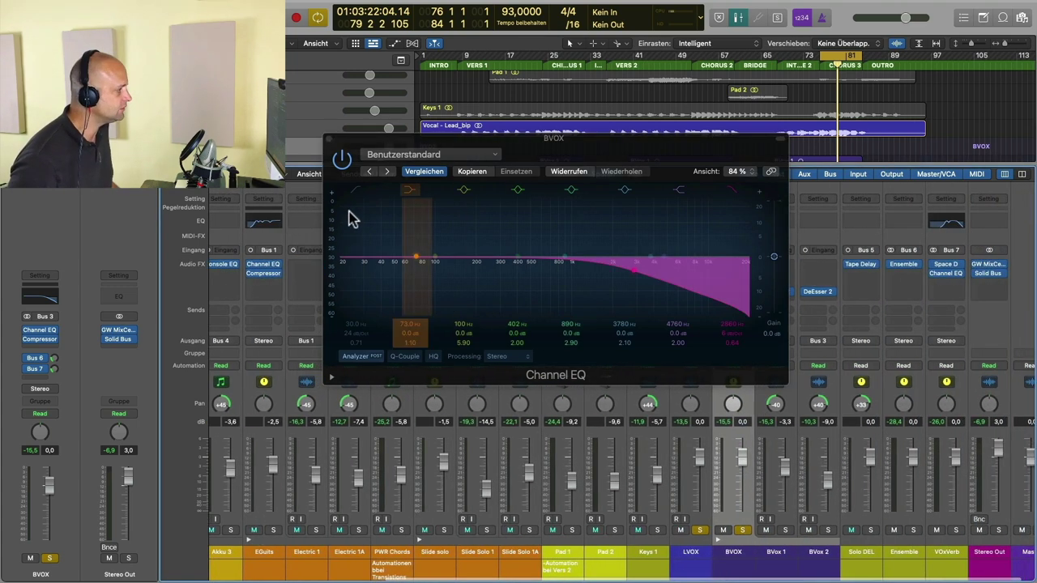
# Compare BVOX with the Channel EQ bypassed and active during playback, first with LVOX soloed and again with its solo off.
pyautogui.click(341, 161)
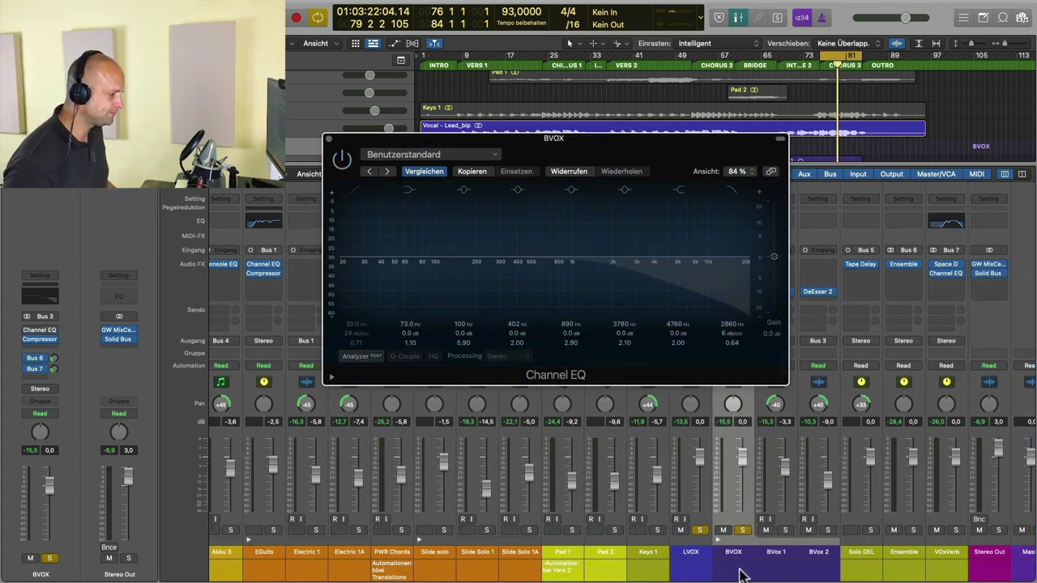
pyautogui.click(341, 160)
pyautogui.click(341, 160)
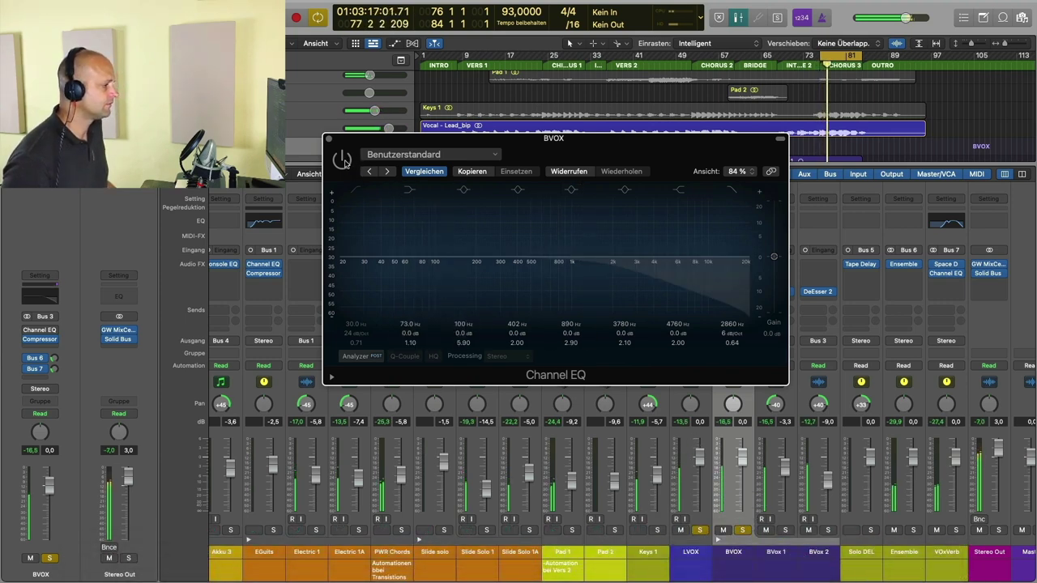
pyautogui.click(341, 160)
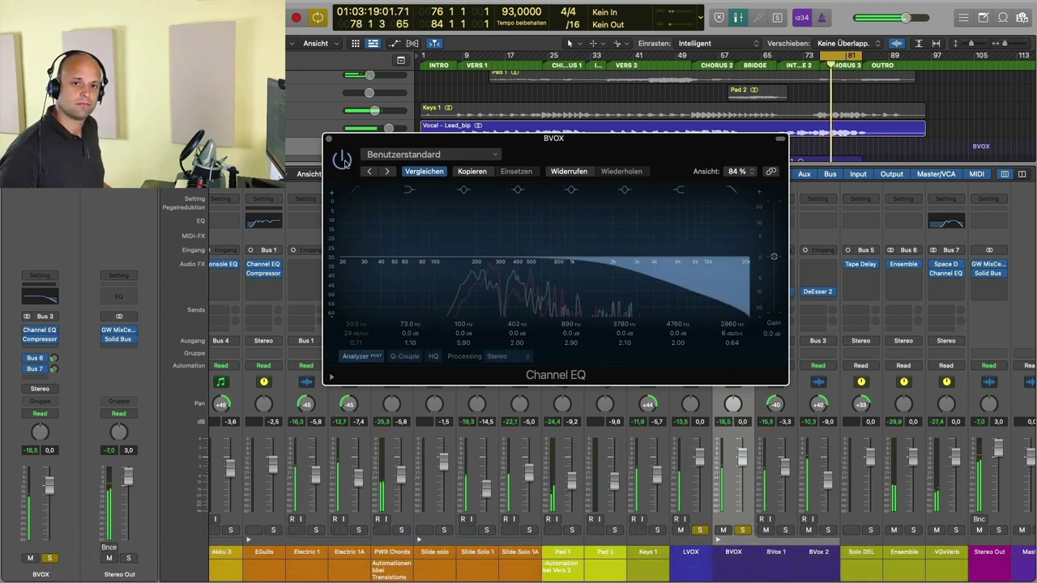
pyautogui.click(699, 530)
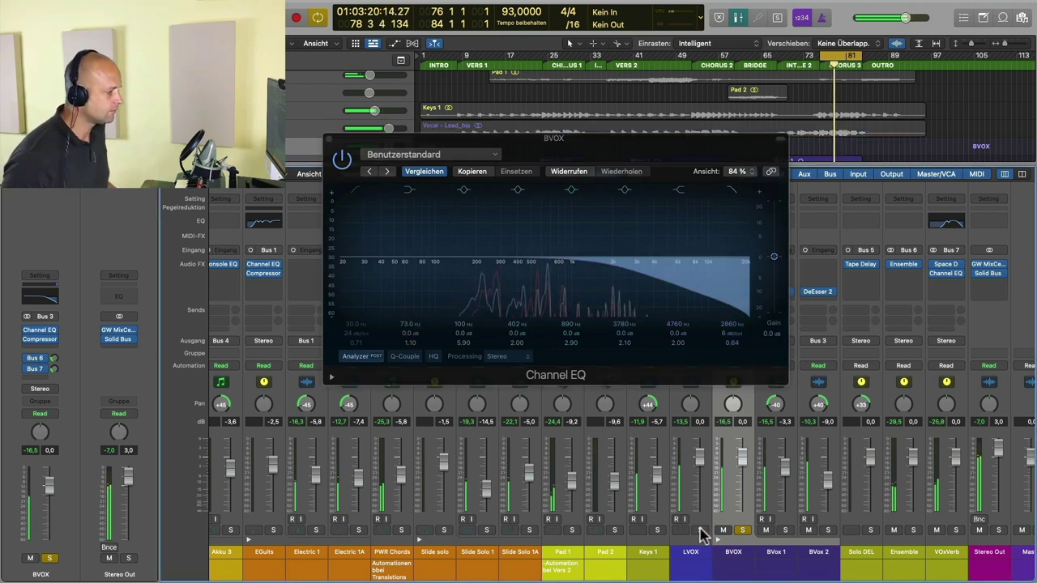
pyautogui.click(343, 161)
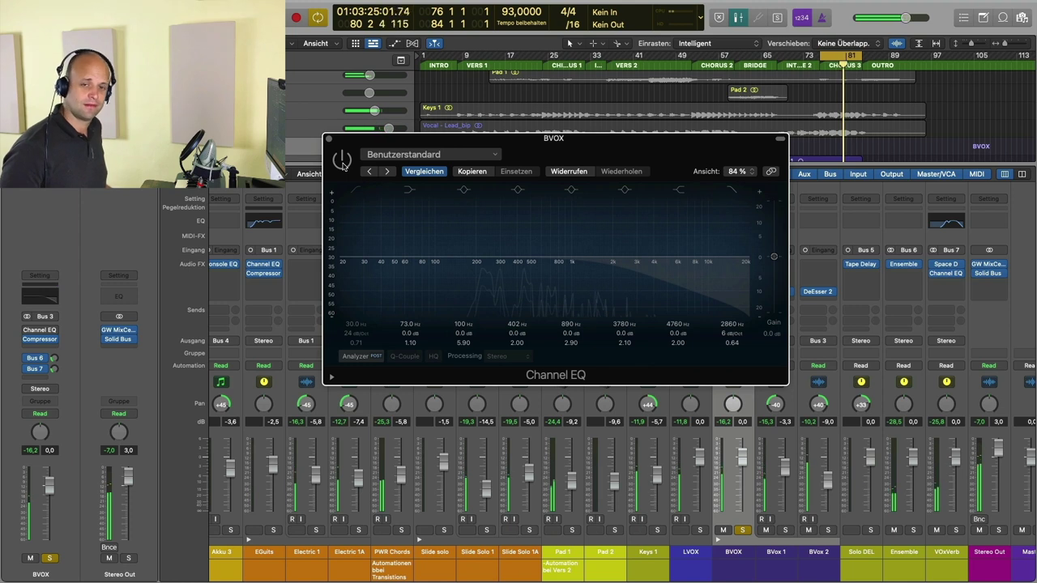
pyautogui.click(342, 161)
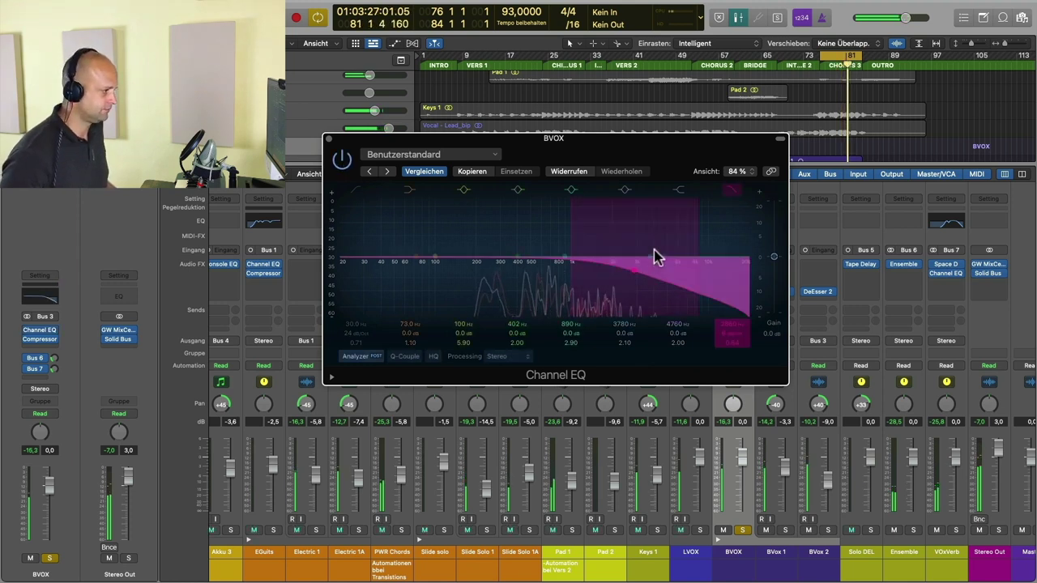
# Raise the high-cut frequency of the BVOX Channel EQ to 4480 Hz, solo LVOX again and close the EQ.
pyautogui.moveTo(637, 274); pyautogui.dragTo(660, 276)
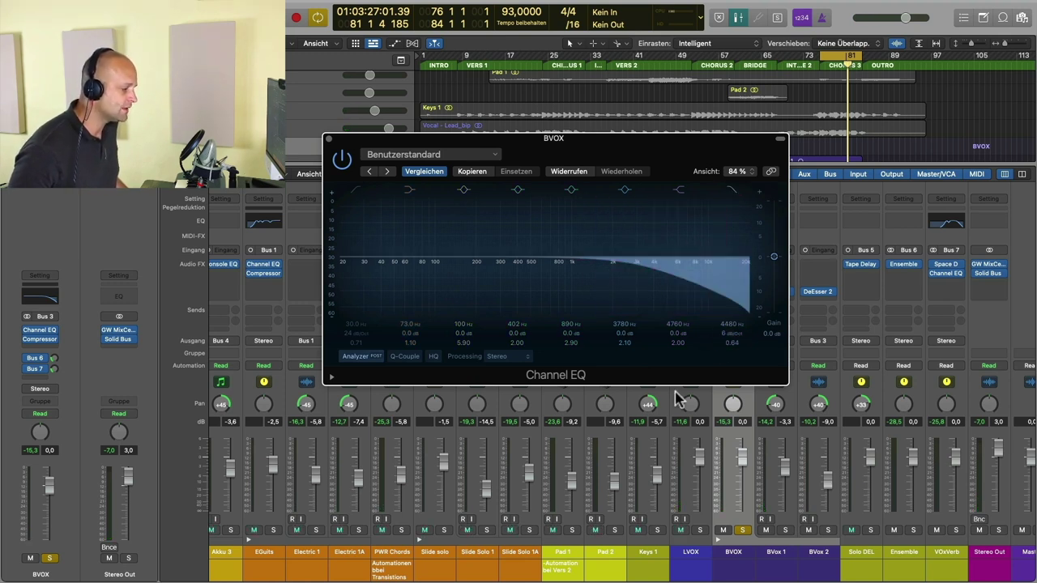
pyautogui.click(701, 531)
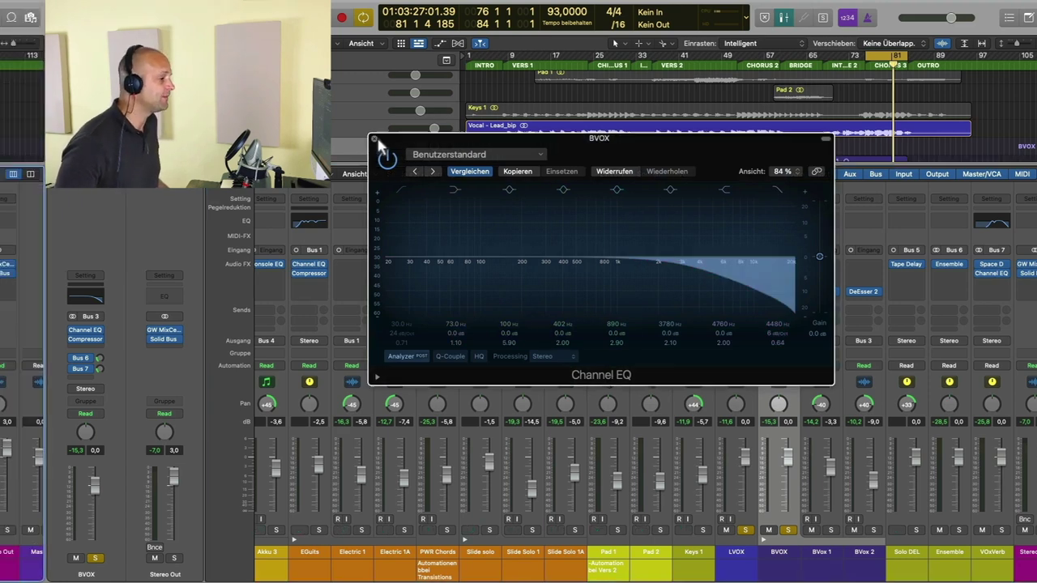
pyautogui.click(334, 140)
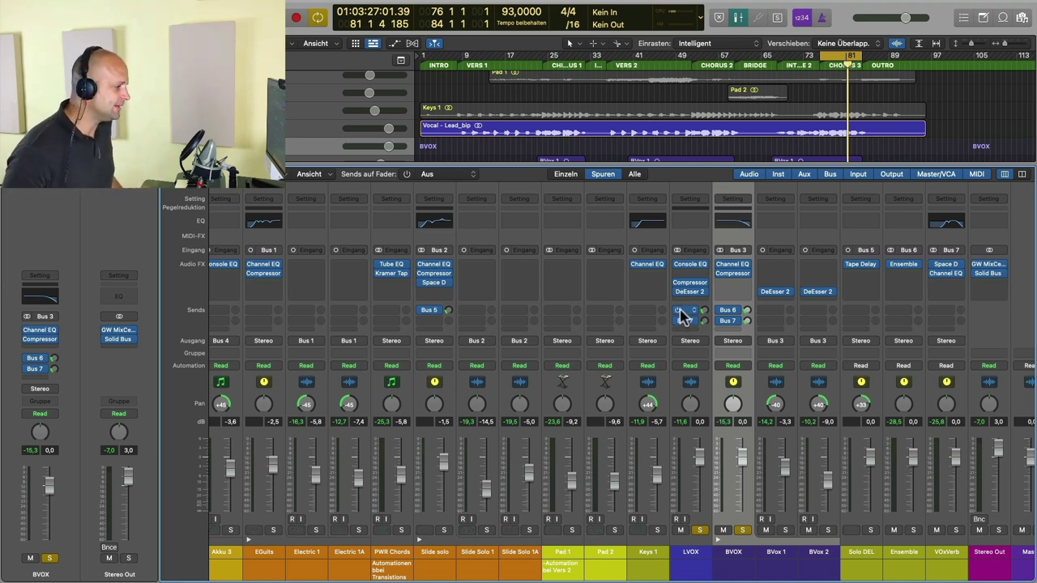
# Bypass the Bus 6 and Bus 7 sends on LVOX and BVOX and play the passage without them.
pyautogui.moveTo(683, 316); pyautogui.dragTo(683, 320)
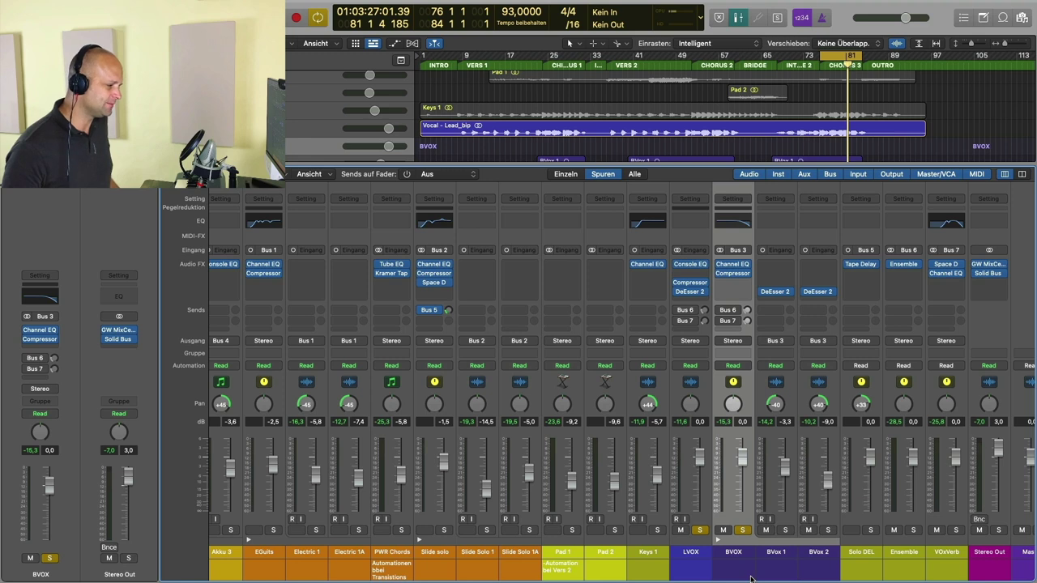
pyautogui.press('space')
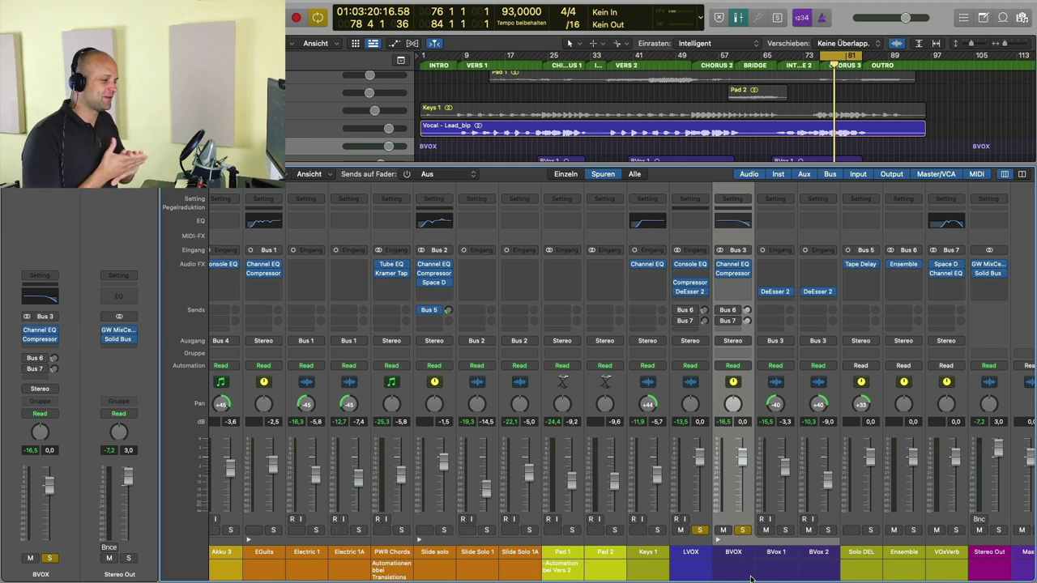
pyautogui.click(784, 560)
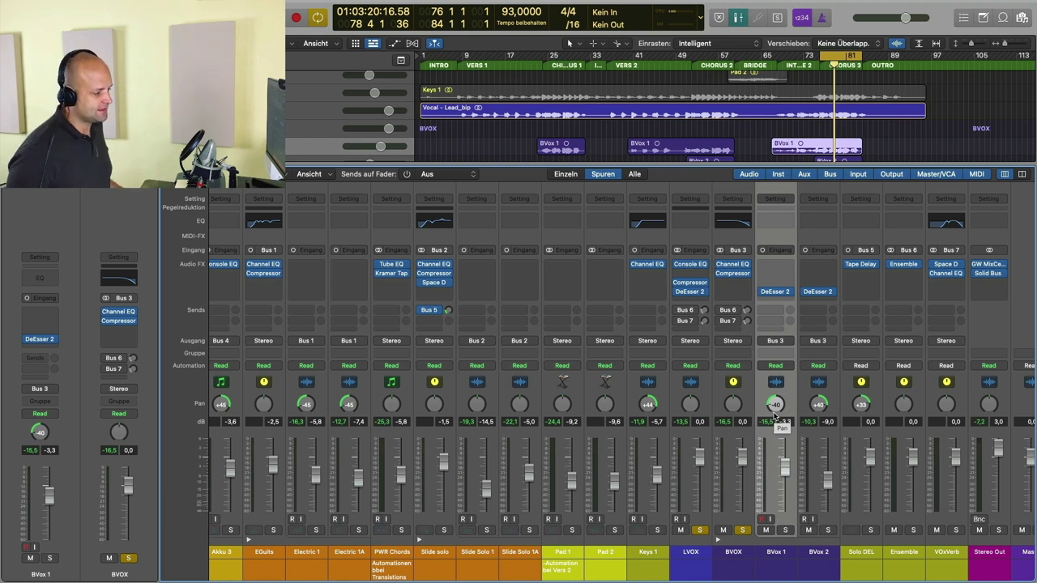
pyautogui.click(831, 558)
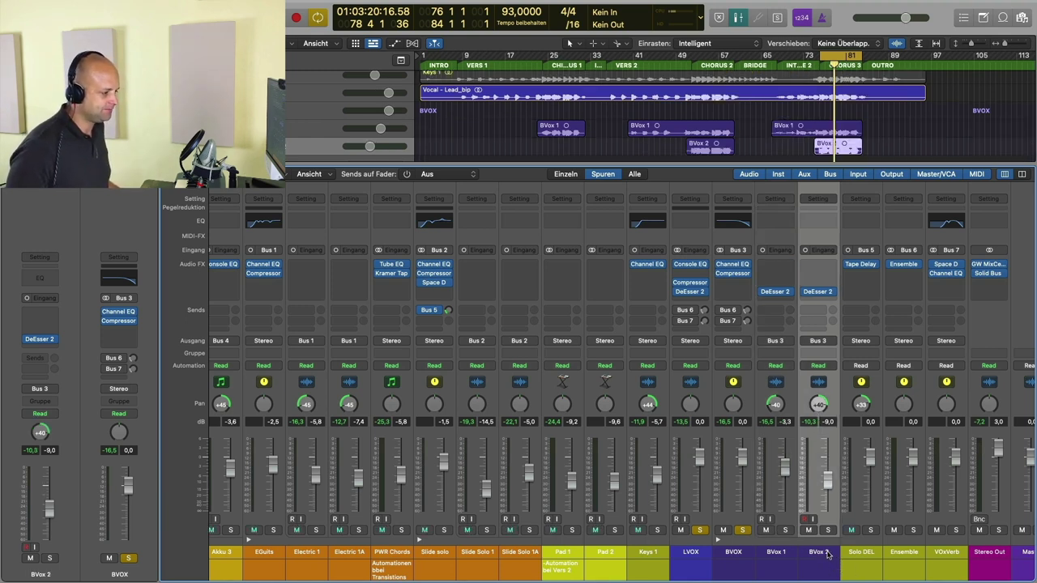
pyautogui.click(772, 556)
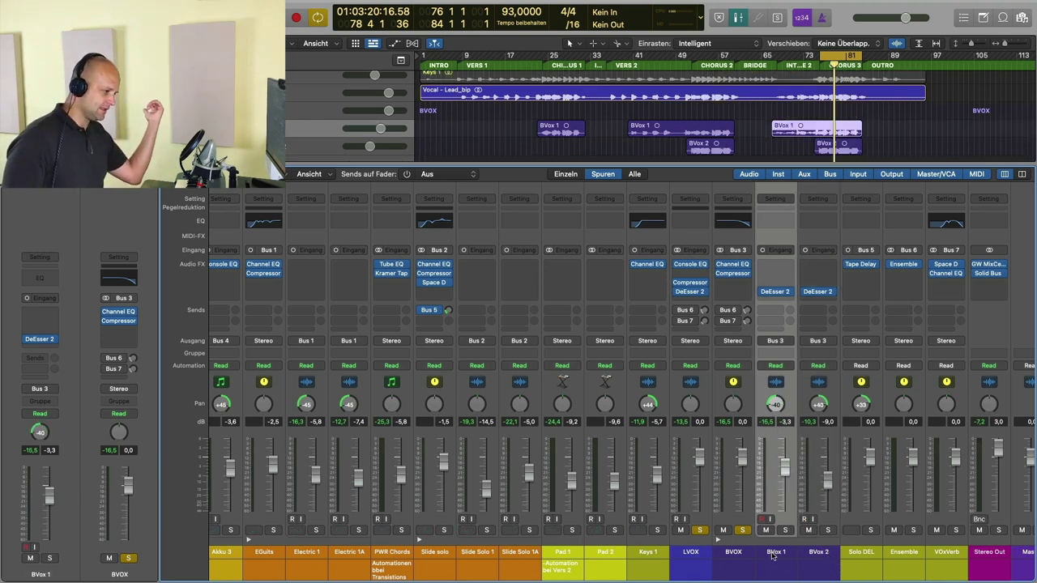
pyautogui.click(822, 554)
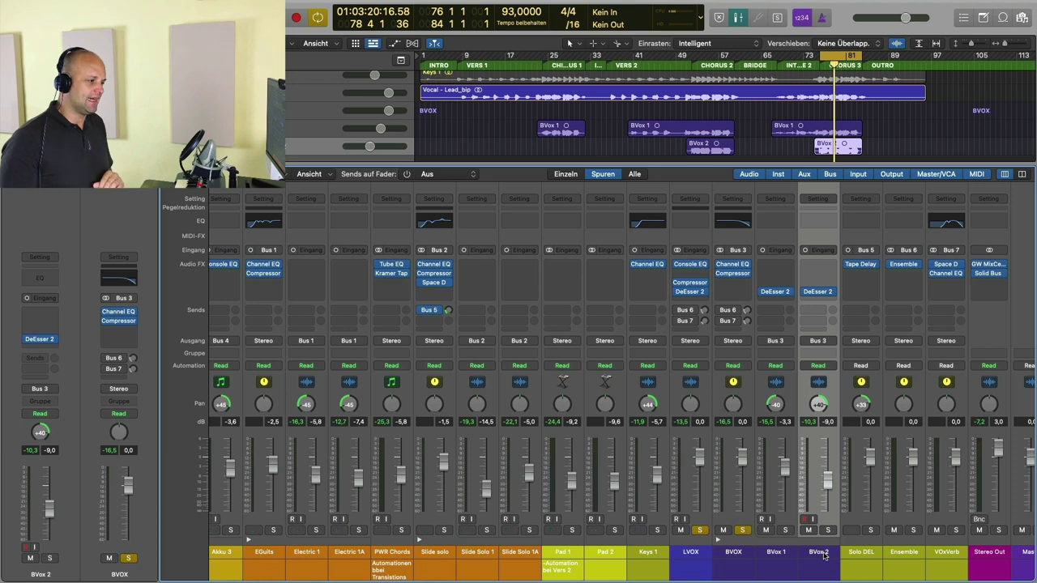
# Add a send to Bus 8 on both BVox 1 and BVox 2 and insert a Tape Delay on the Aux 8 channel.
pyautogui.click(776, 556)
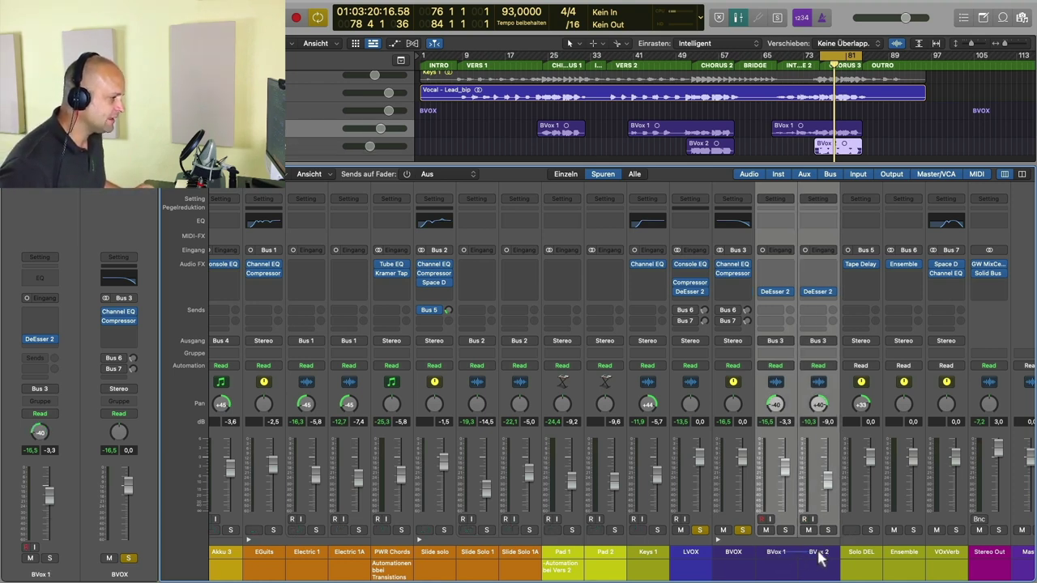
pyautogui.click(775, 311)
pyautogui.click(998, 265)
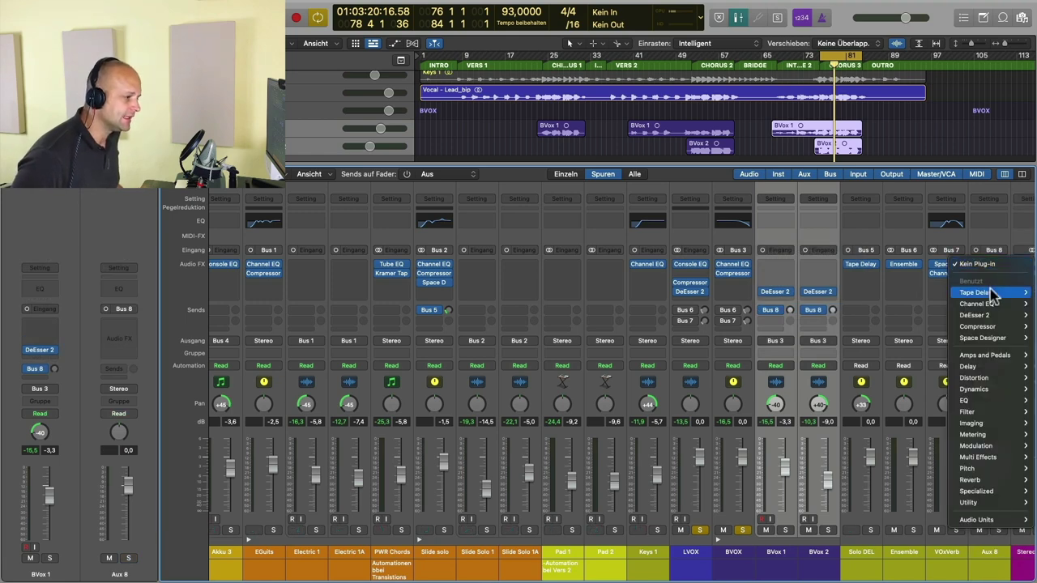
pyautogui.moveTo(990, 293)
pyautogui.click(935, 298)
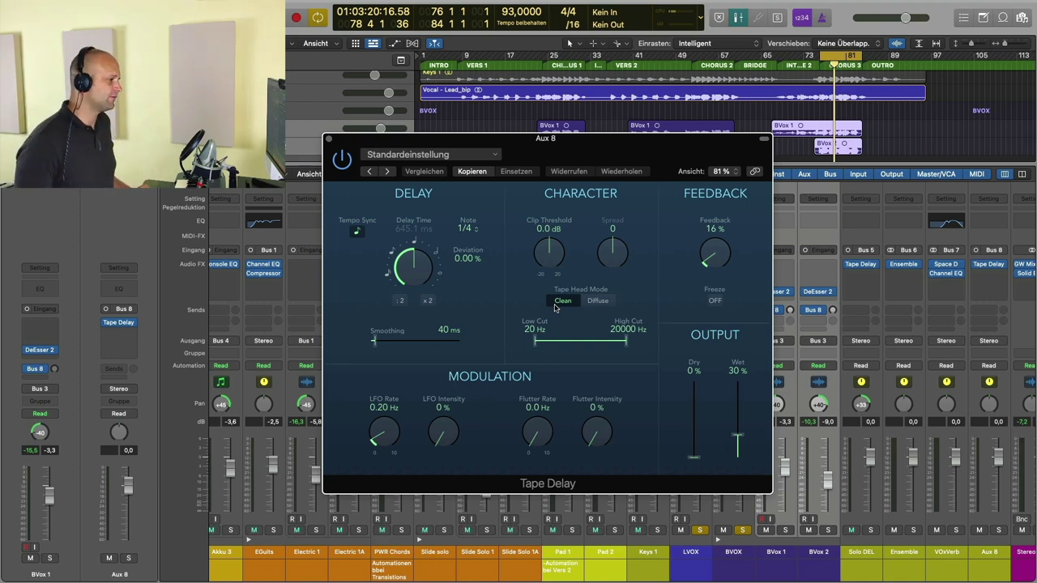
# Raise the wet output of the Tape Delay on Aux 8 to 100 % and uncover the backing vocal channels.
pyautogui.moveTo(736, 382); pyautogui.dragTo(736, 375)
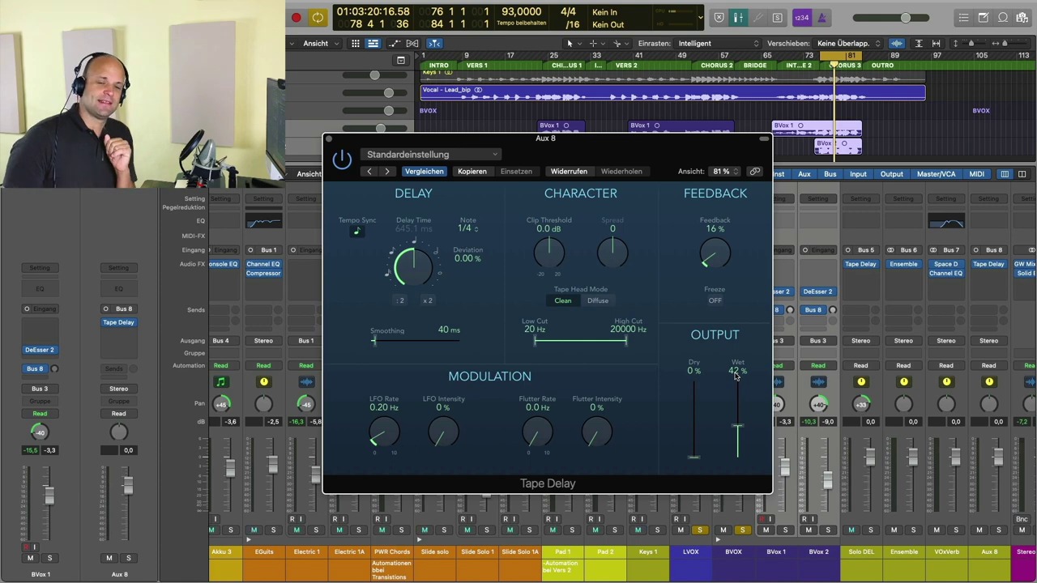
pyautogui.moveTo(738, 428); pyautogui.dragTo(737, 364)
pyautogui.moveTo(718, 159); pyautogui.dragTo(612, 142)
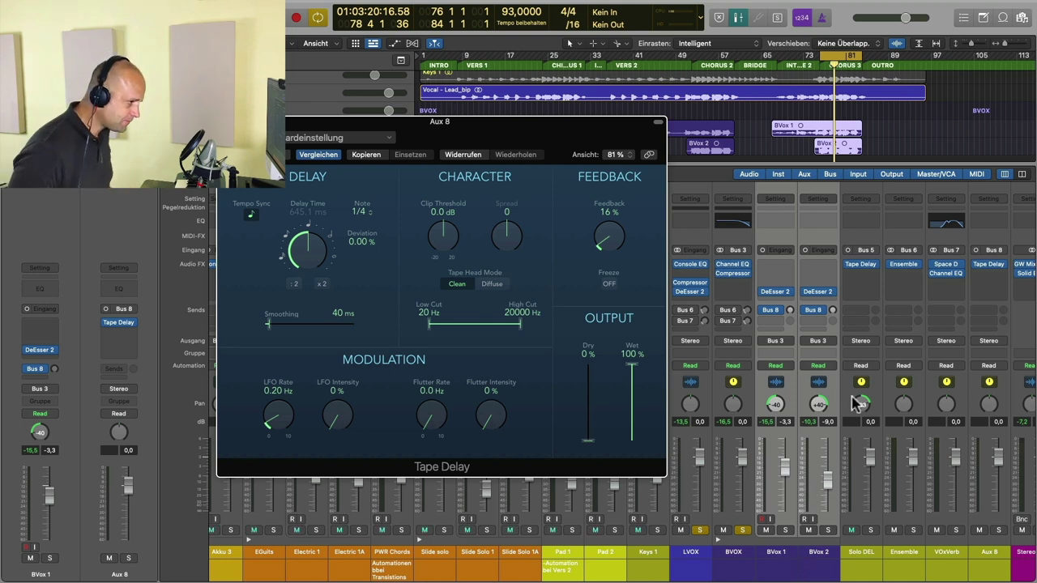
# Solo only BVox 1 in place of LVOX and BVOX, and raise its Bus 8 send level during playback.
pyautogui.click(782, 556)
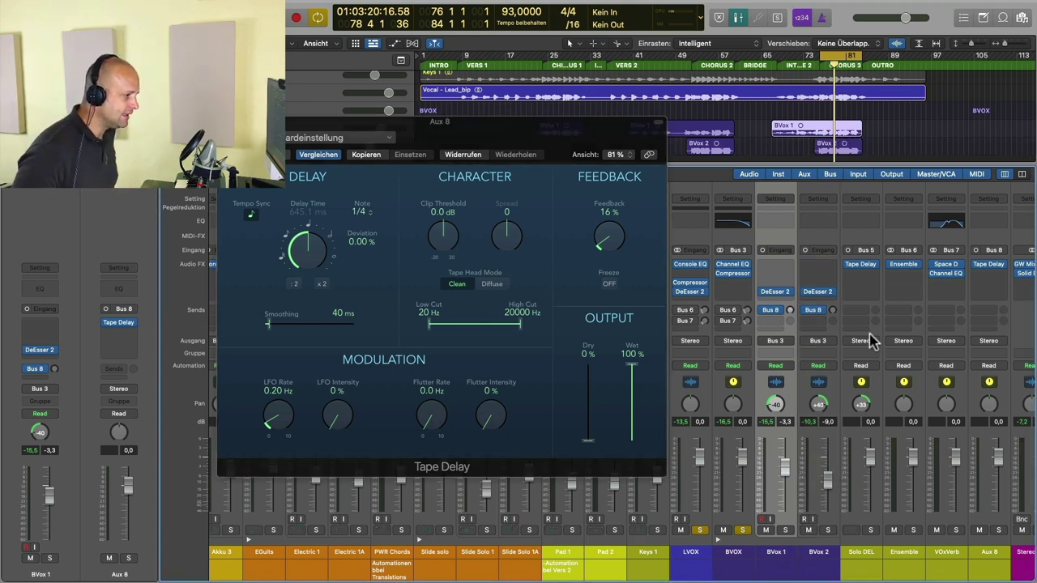
pyautogui.click(699, 530)
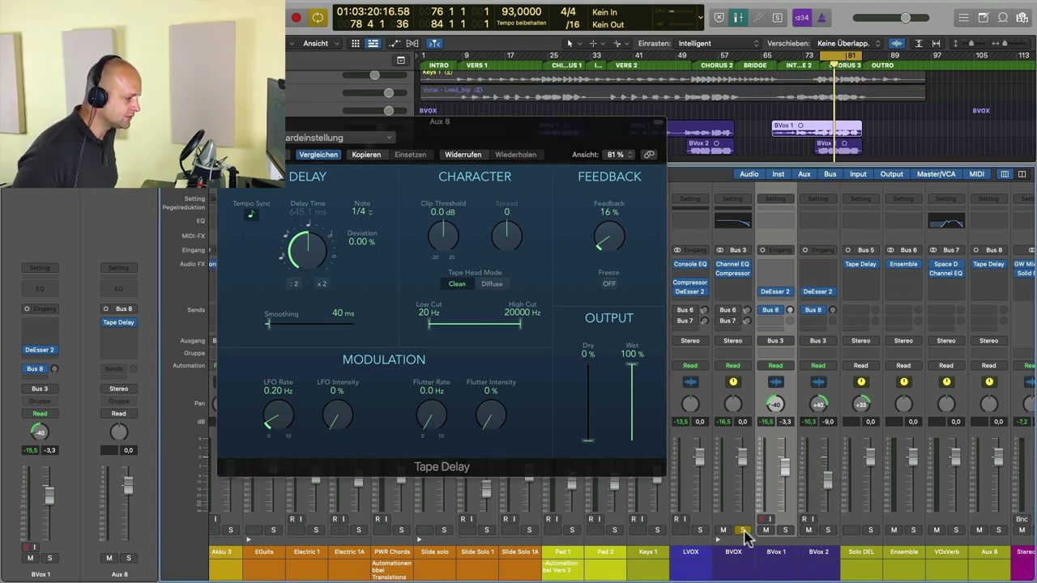
pyautogui.click(784, 530)
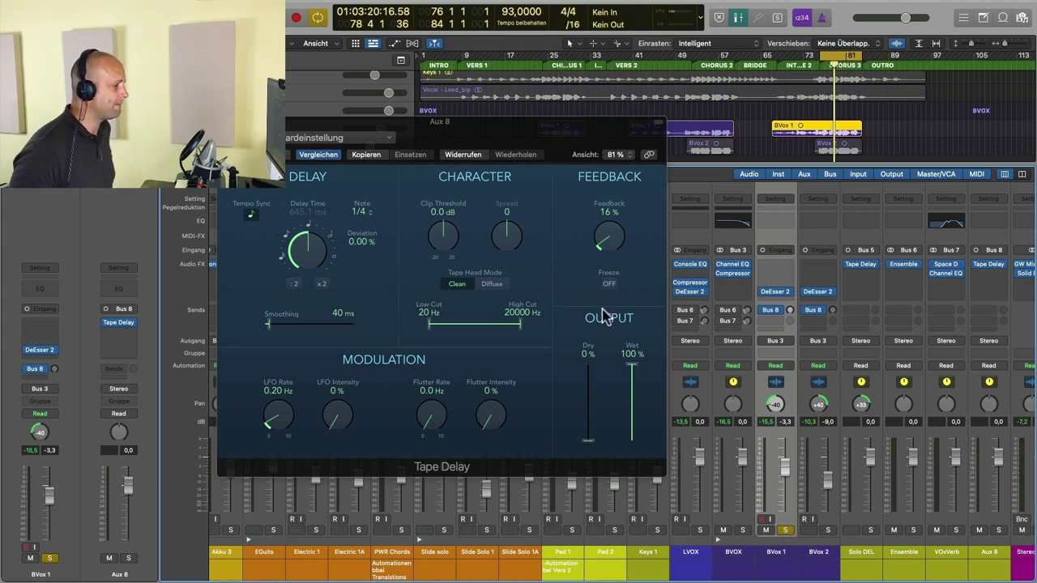
pyautogui.click(640, 373)
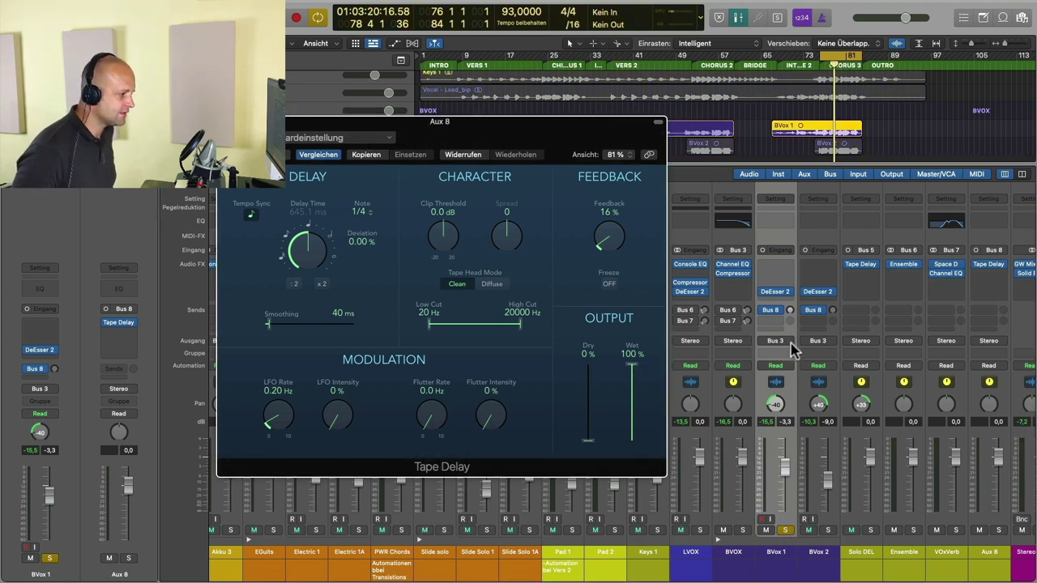
pyautogui.press('space')
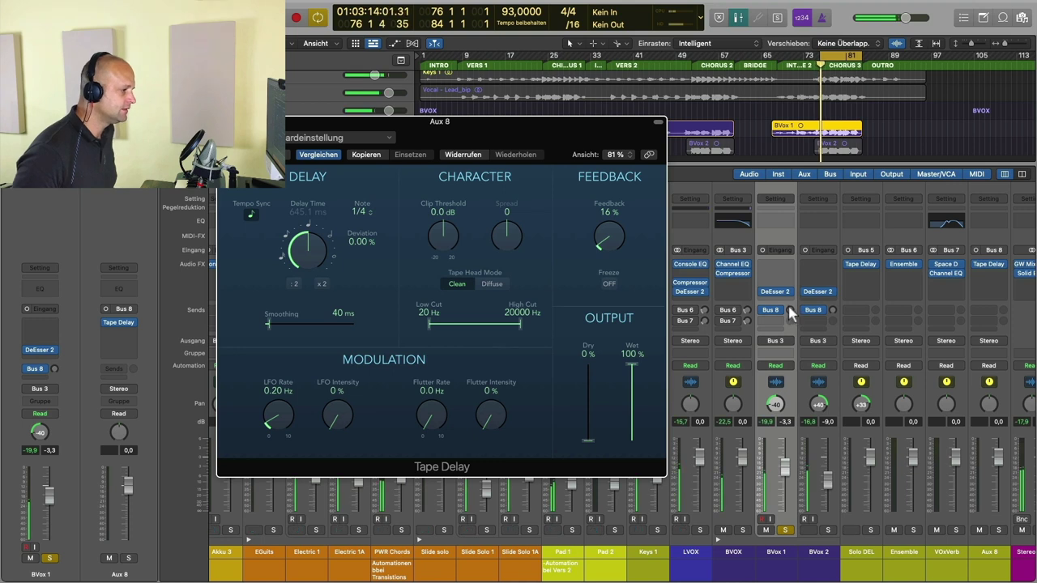
pyautogui.click(790, 311)
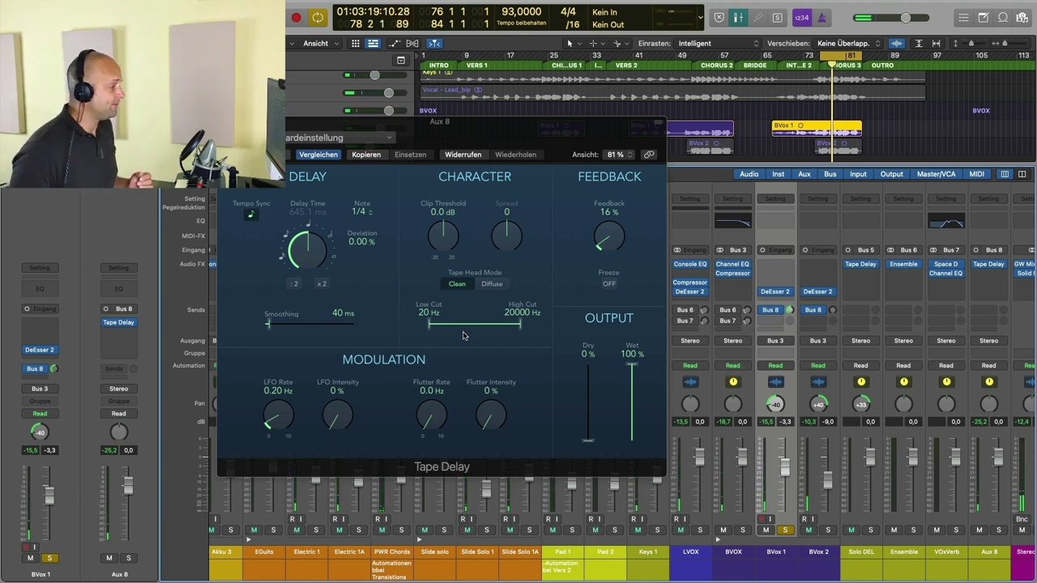
# Shorten the Tape Delay time to a dotted 1/32 note with -0.67 % deviation and listen to the passage.
pyautogui.moveTo(312, 243); pyautogui.dragTo(306, 267)
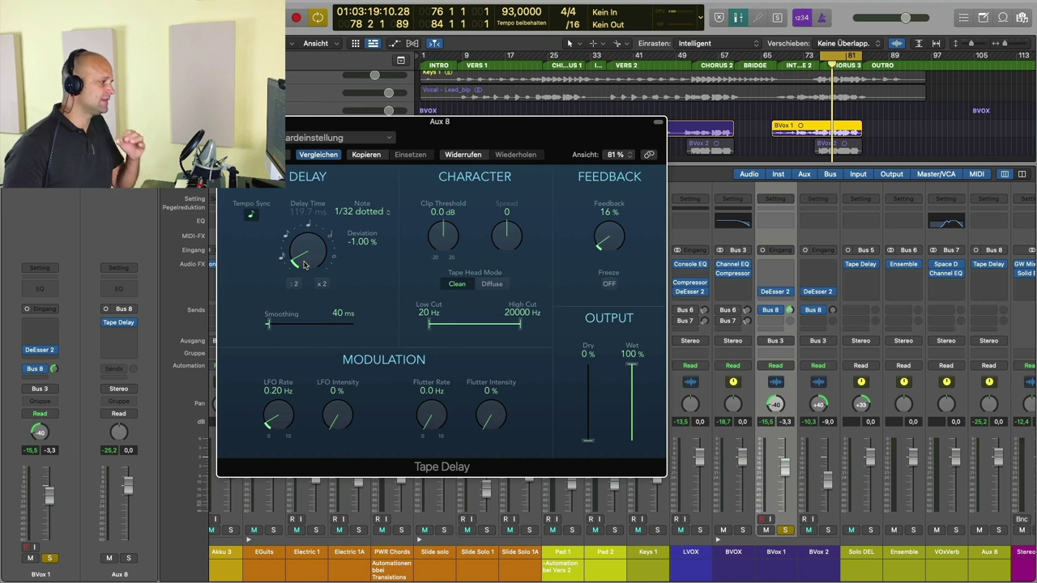
pyautogui.moveTo(303, 265); pyautogui.dragTo(305, 262)
pyautogui.press('space')
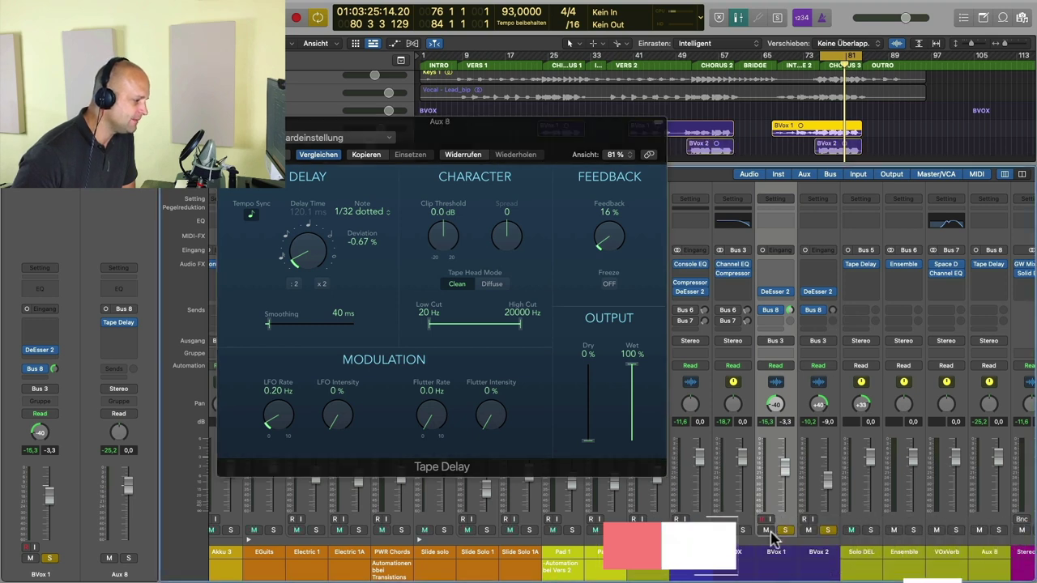
# Take BVox 1 and BVox 2 out of solo and close the Tape Delay window.
pyautogui.click(782, 531)
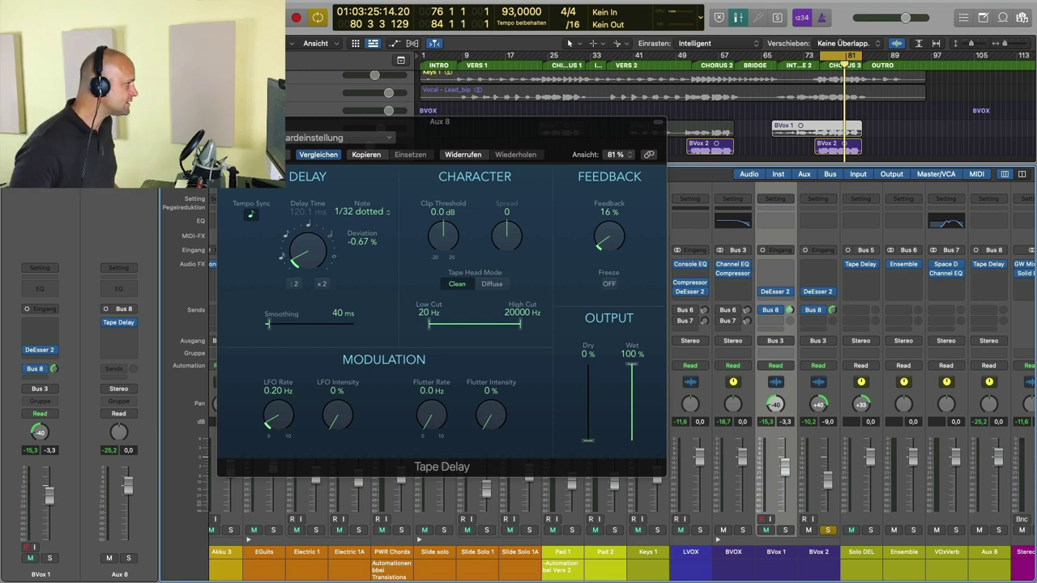
pyautogui.press('super+w')
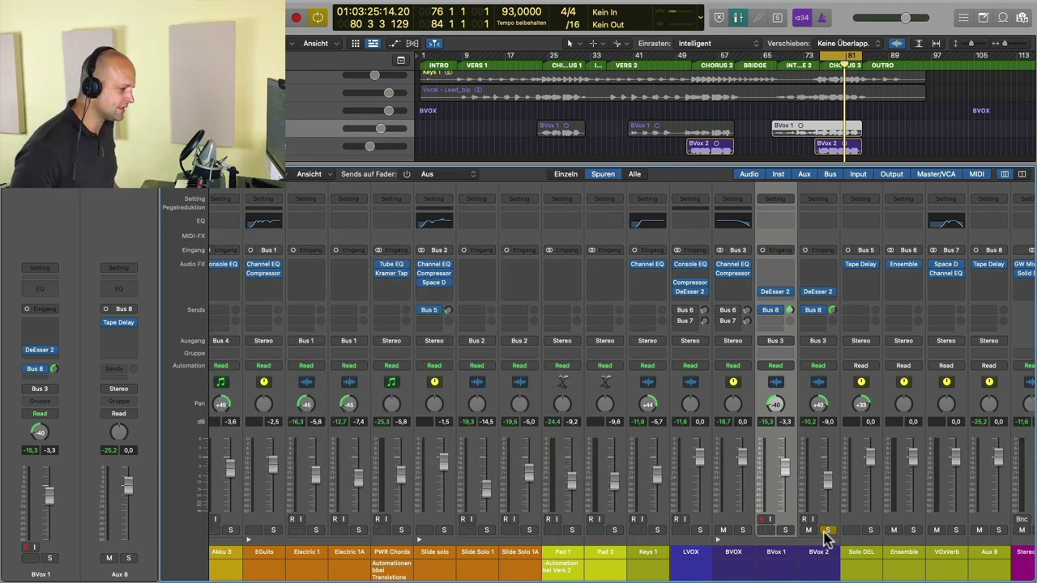
pyautogui.click(827, 531)
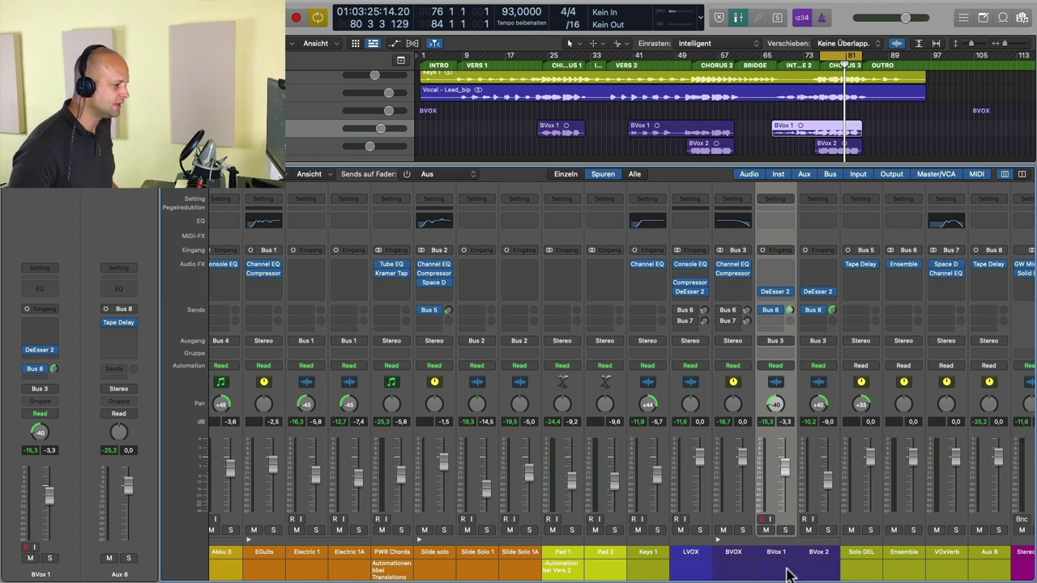
# Select BVox 1 and BVox 2 together and show their Bus 8 → Aux 8 sends on the channel faders.
pyautogui.keyDown('shift'); pyautogui.click(816, 555); pyautogui.keyUp('shift')
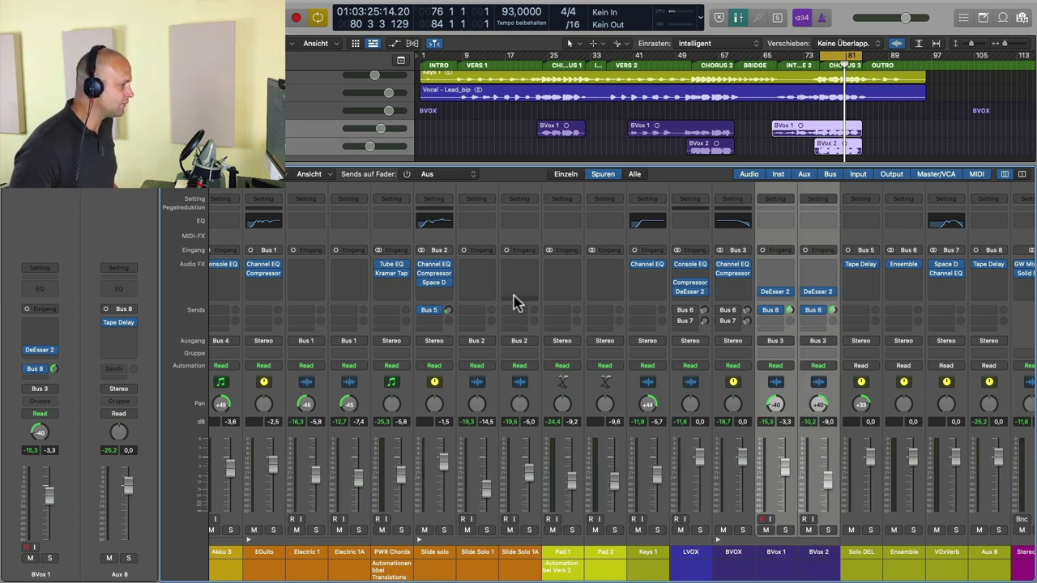
pyautogui.click(405, 175)
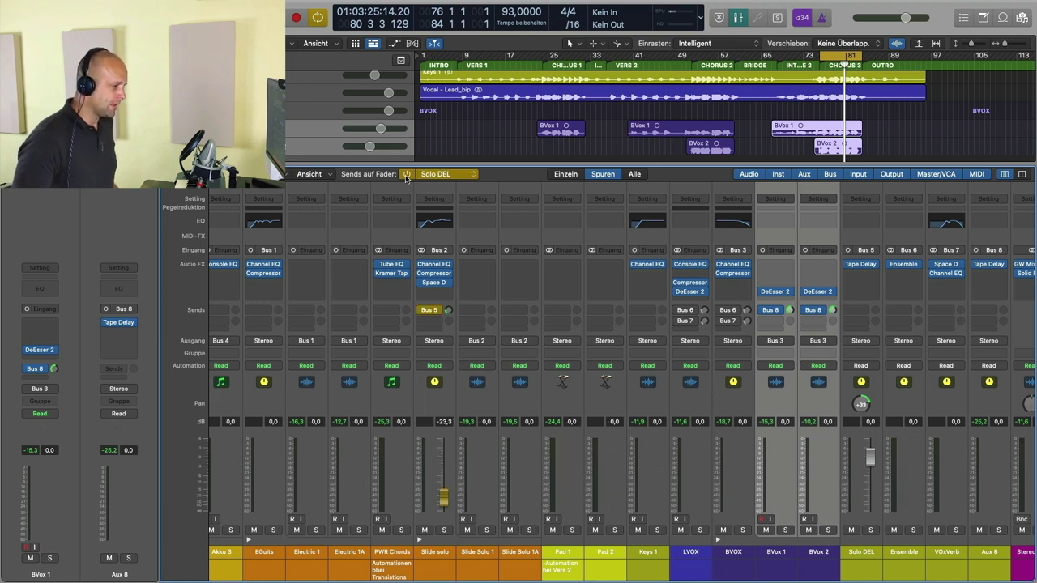
pyautogui.click(472, 176)
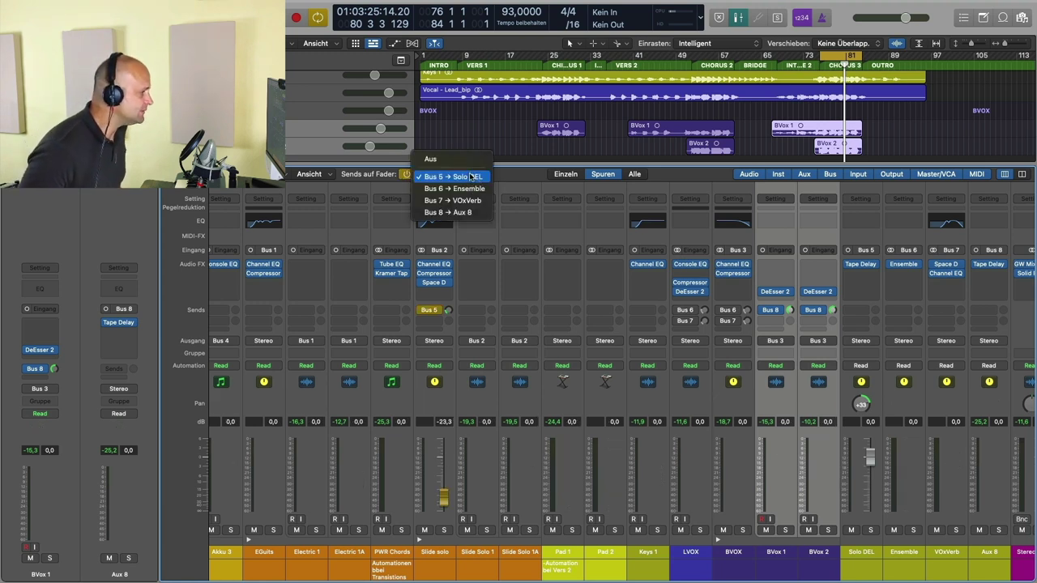
pyautogui.click(455, 213)
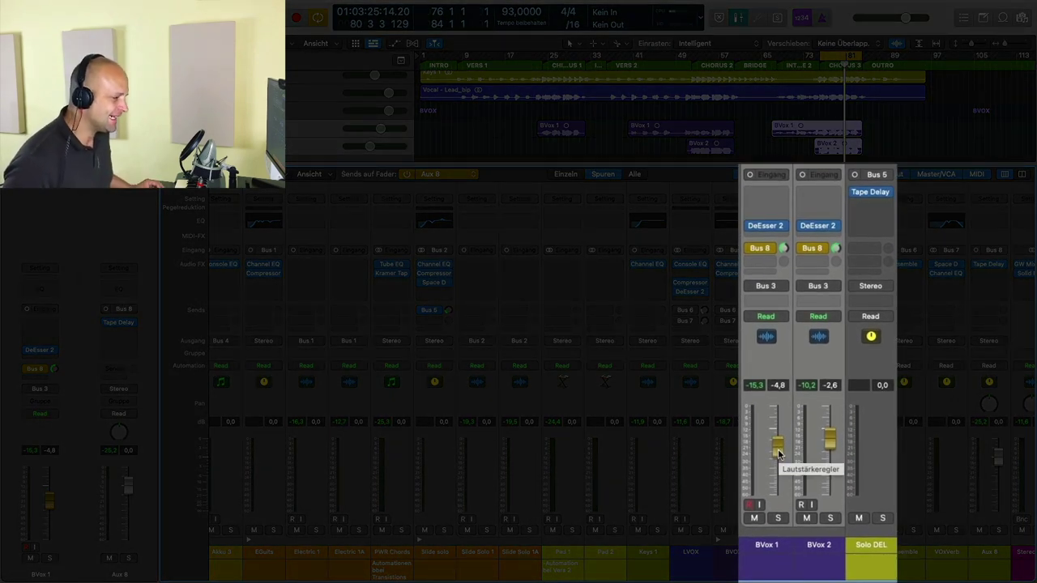
# Enable independent panning for the Bus 8 sends and pan them opposite their channels, BVox 1 to +30 and BVox 2 to -30.
pyautogui.click(771, 251)
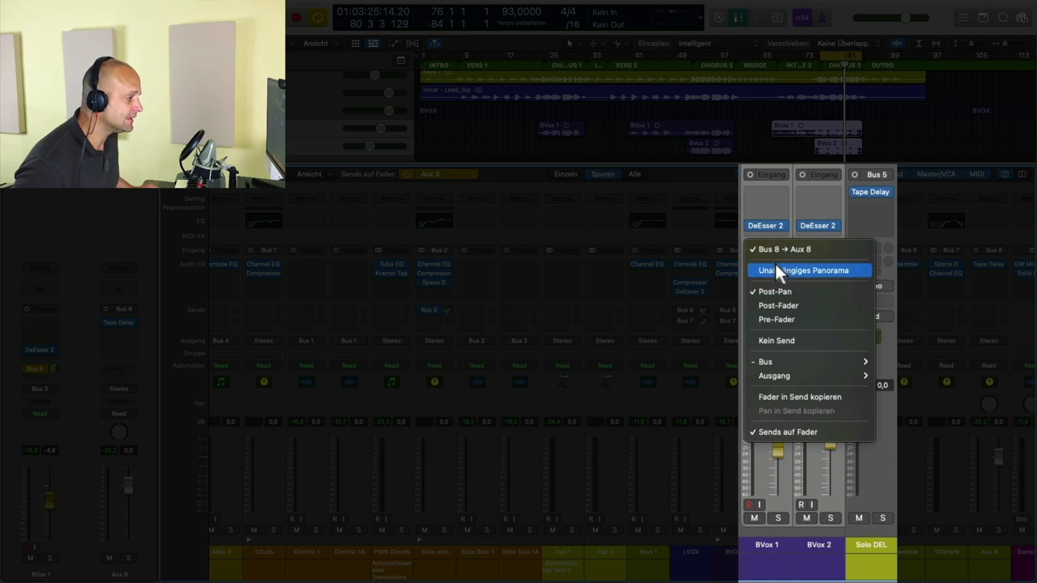
pyautogui.click(775, 265)
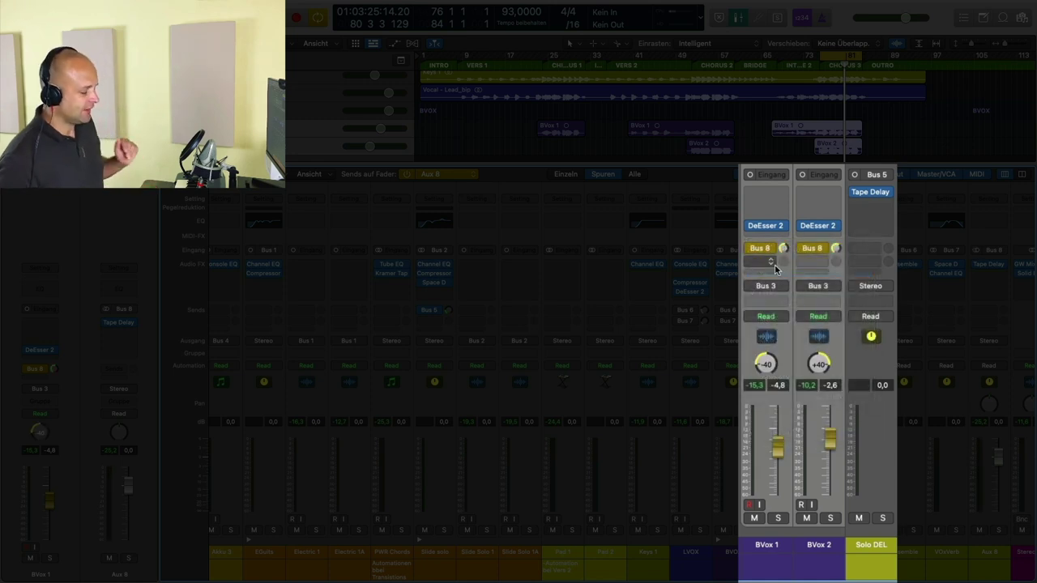
pyautogui.click(779, 551)
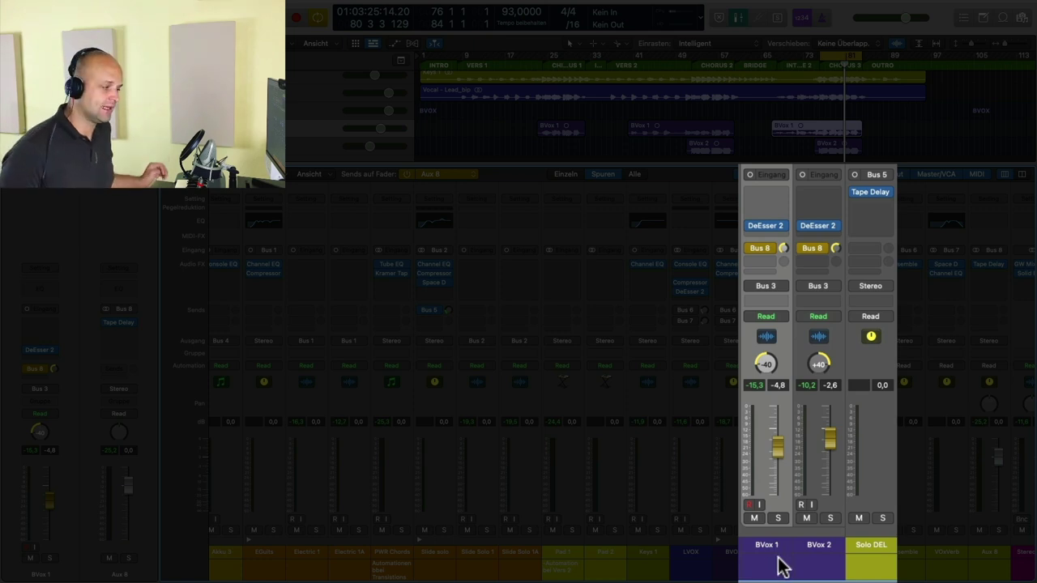
pyautogui.moveTo(766, 367); pyautogui.dragTo(765, 324)
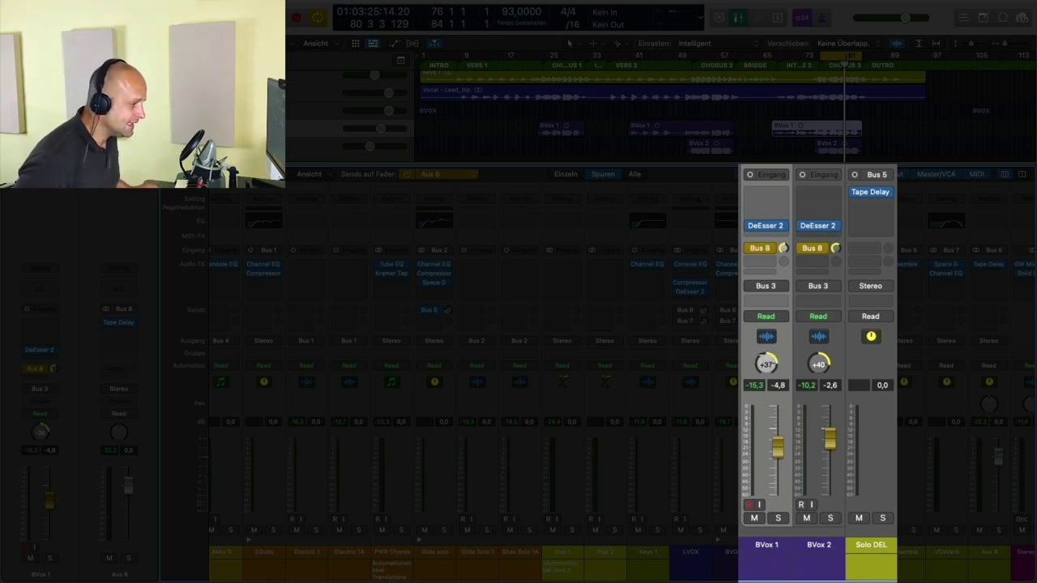
pyautogui.click(823, 546)
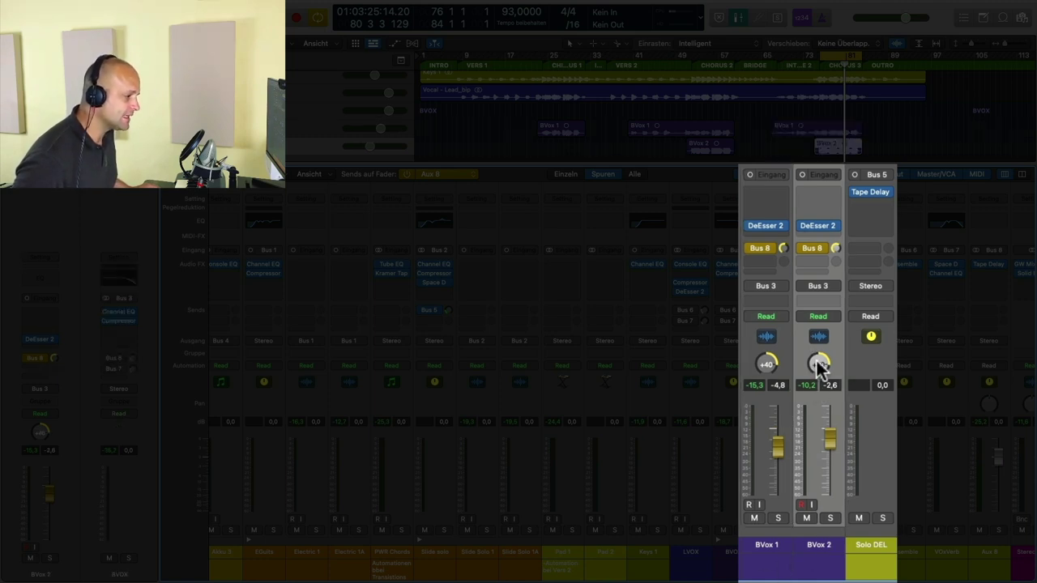
pyautogui.moveTo(819, 358); pyautogui.dragTo(816, 371)
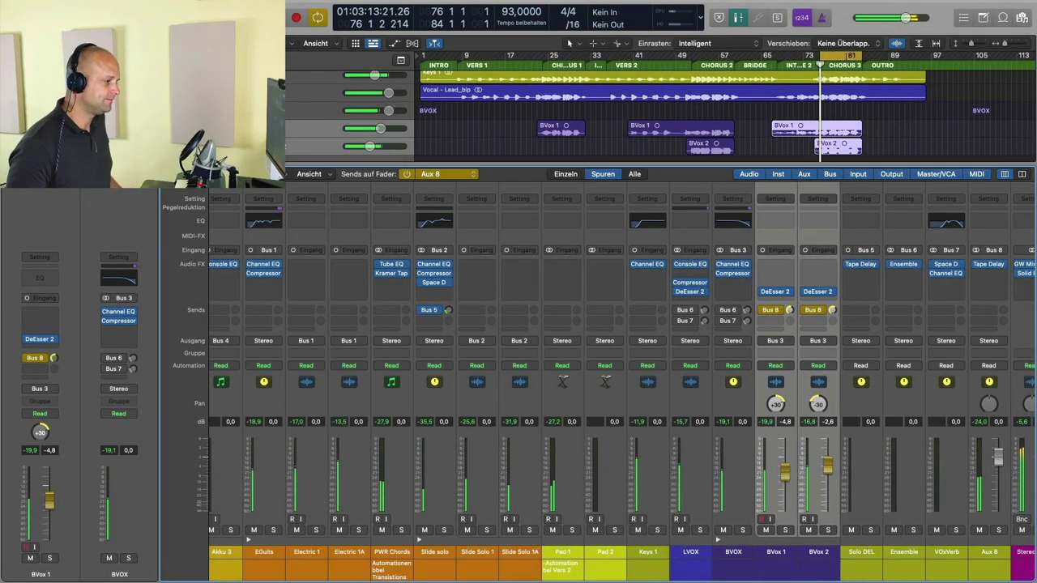
# Solo BVOX and compare the backing vocals during playback with the Bus 8 delay sends bypassed and active.
pyautogui.click(742, 529)
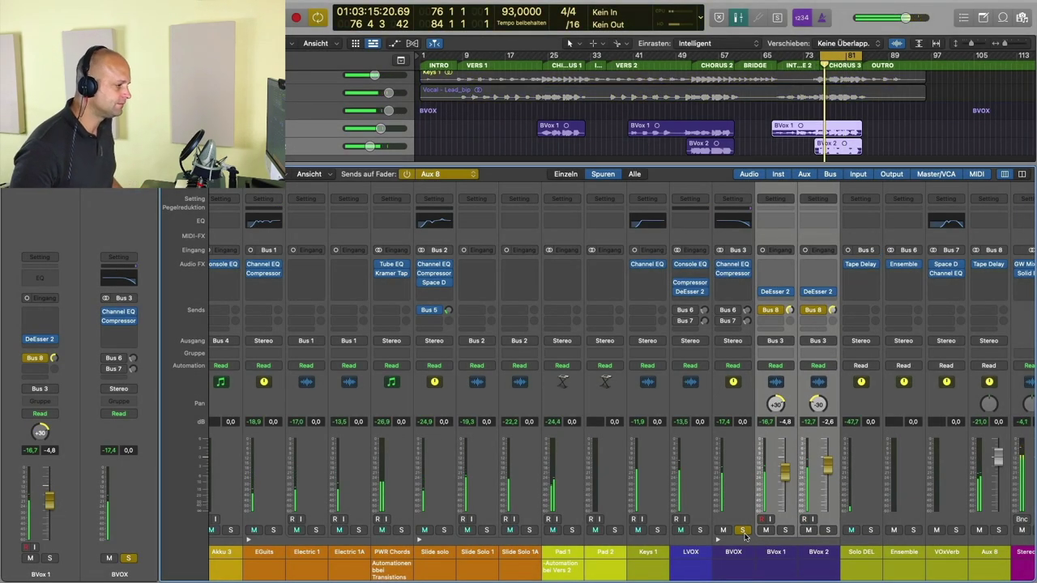
pyautogui.click(762, 312)
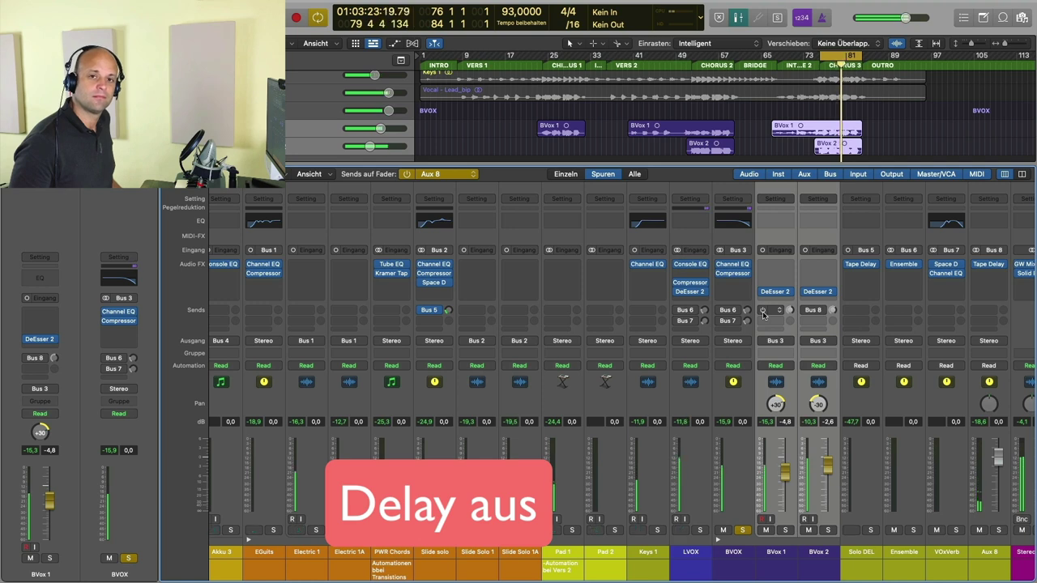
pyautogui.click(763, 312)
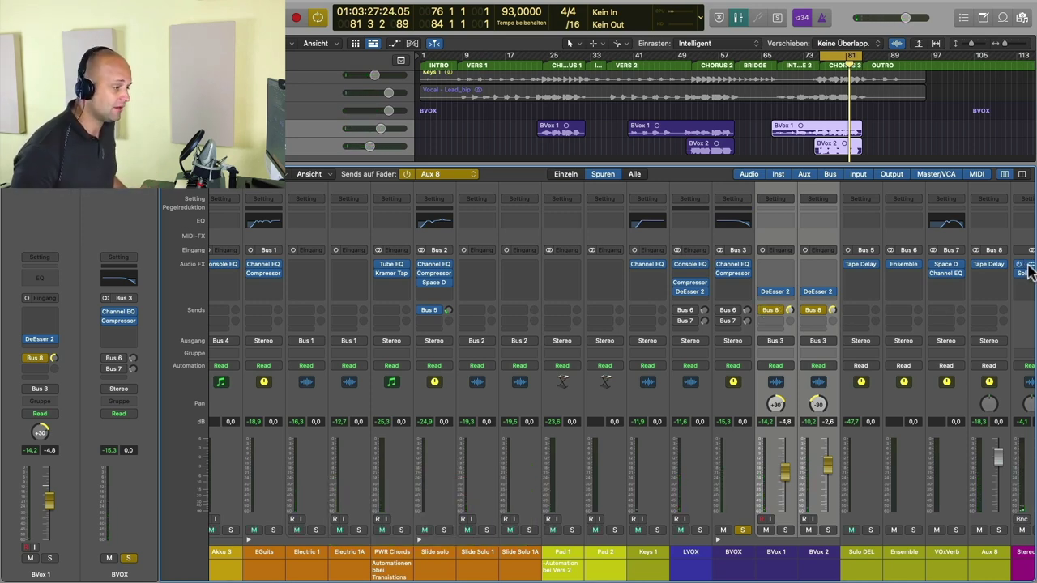
# Open the Tape Delay on Aux 8 and set its delay time to a 1/16 triplet with +3.33 % deviation.
pyautogui.click(991, 266)
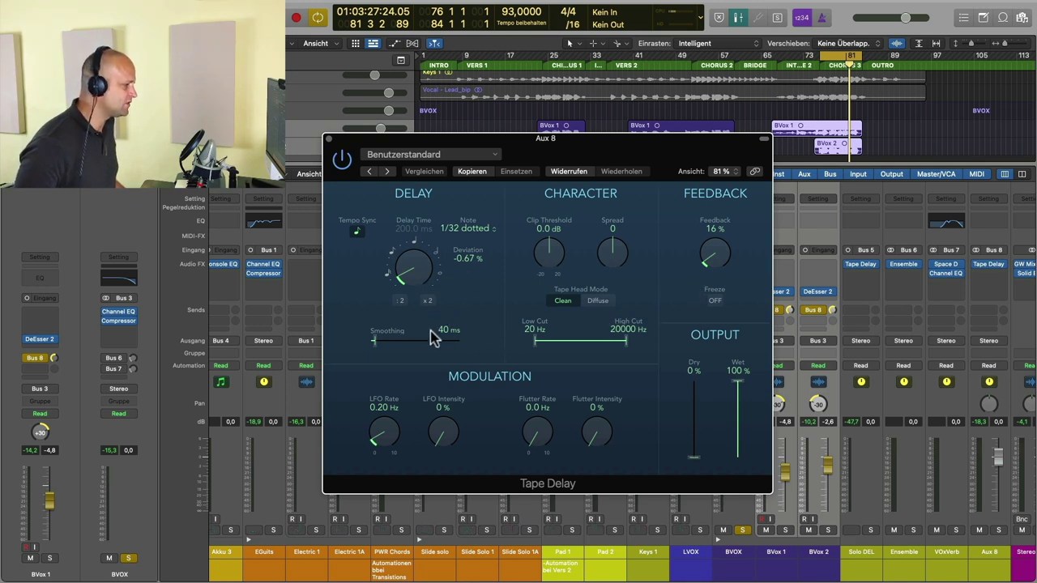
pyautogui.scroll(-5, 405, 276)
pyautogui.scroll(-5, 405, 276)
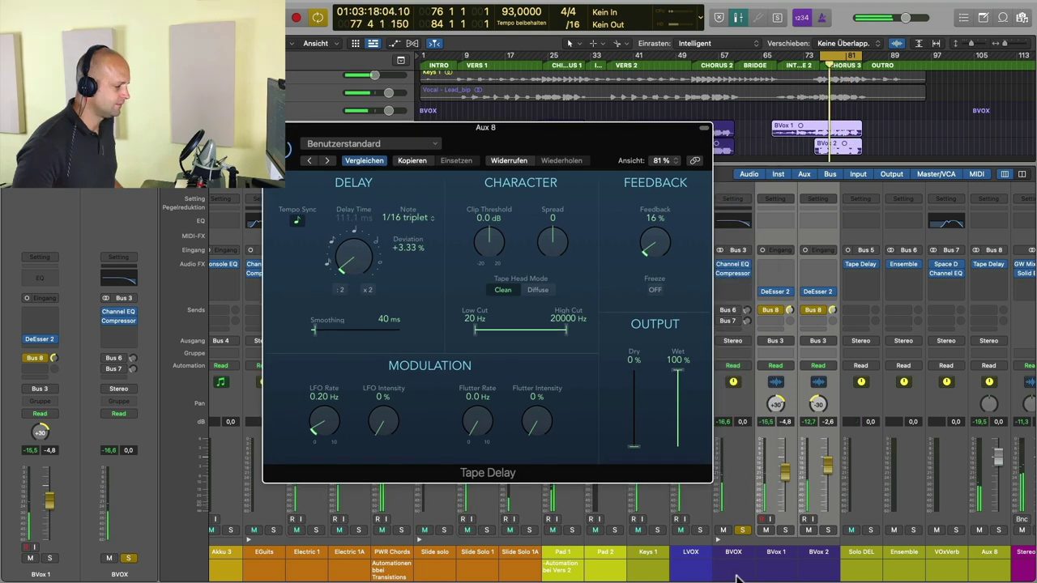
# Add LVOX to the solo and compare the vocals with the Bus 8 delay sends off and on again.
pyautogui.click(699, 529)
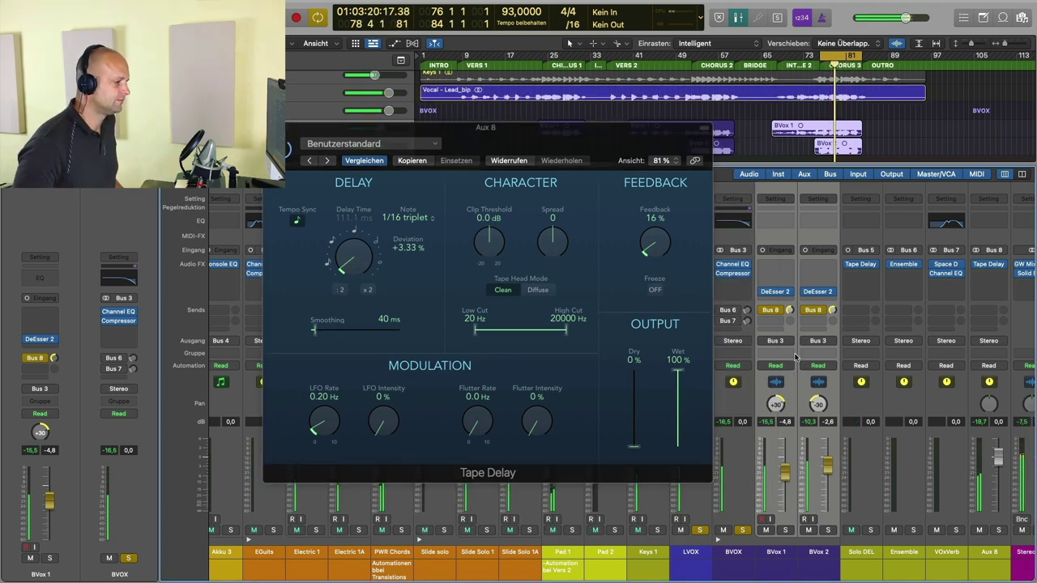
pyautogui.click(762, 312)
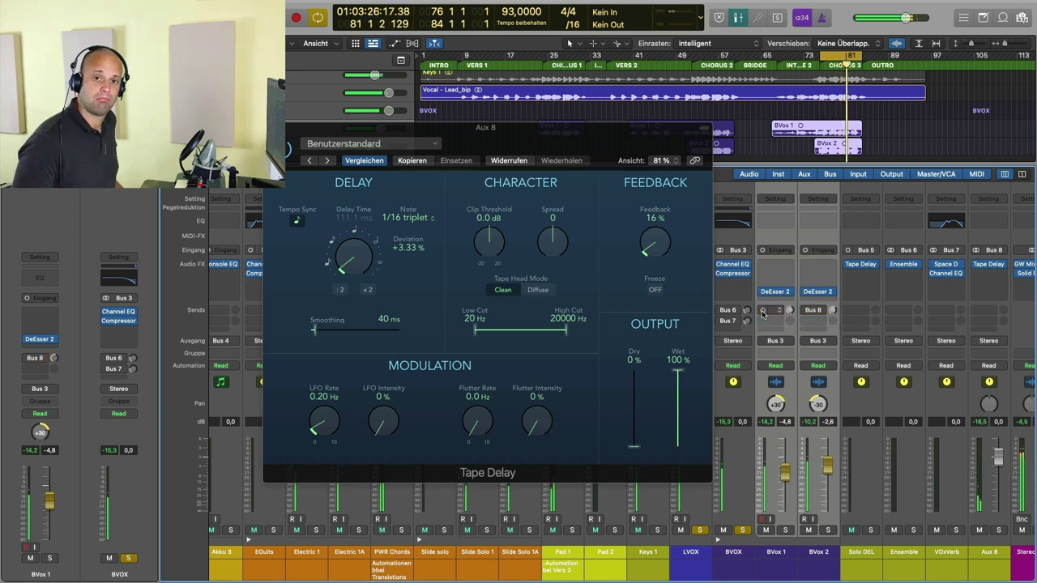
pyautogui.click(762, 312)
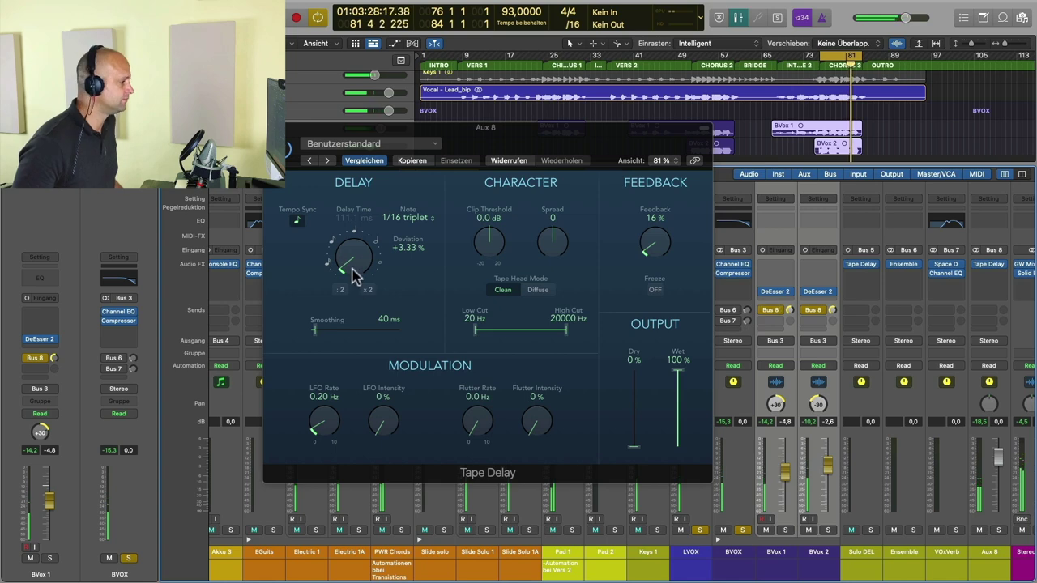
# Set the Tape Delay's deviation to -0.67 % on the 1/16 triplet and close the plug-in window.
pyautogui.moveTo(350, 263); pyautogui.dragTo(351, 270)
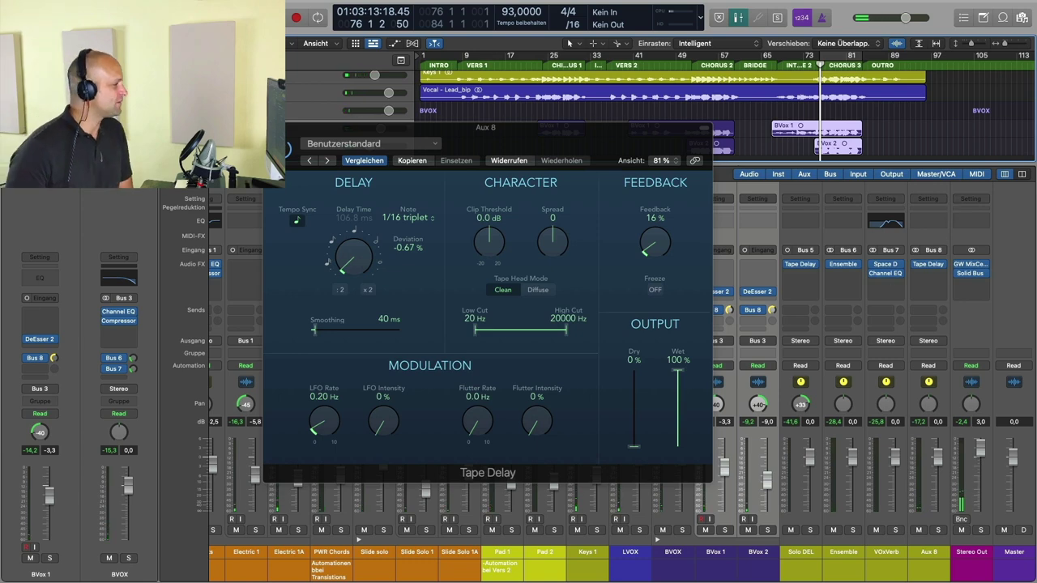
pyautogui.click(271, 127)
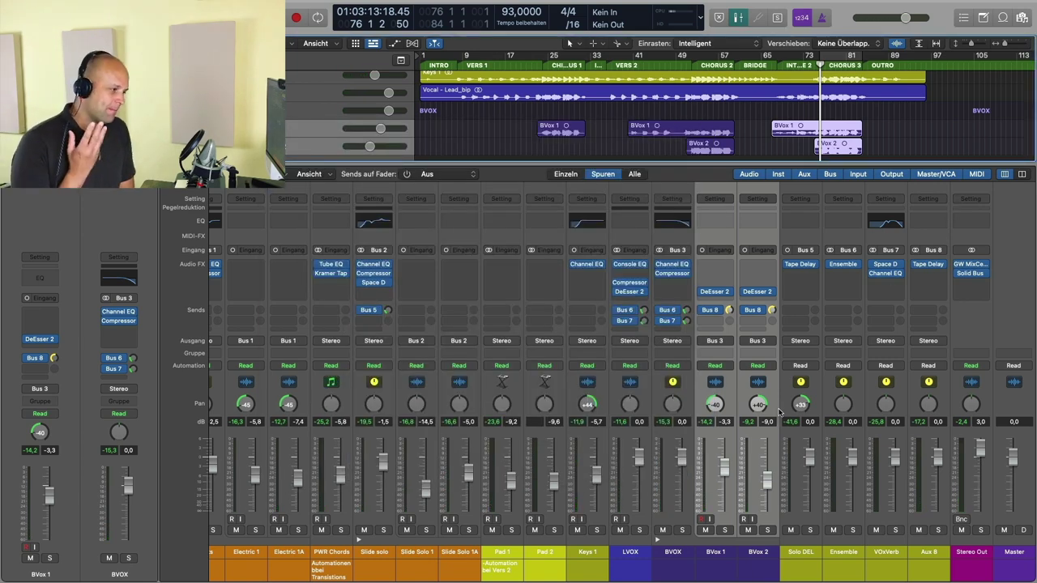